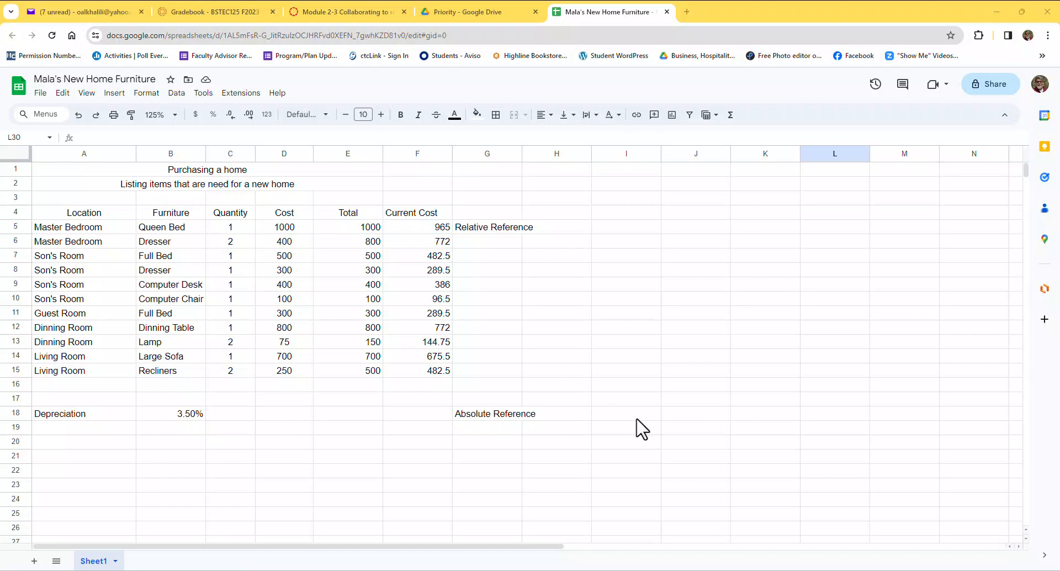
# Step: Inspect the Current Cost formulas in F7 and F5 and the Total formula in E5
pyautogui.click(422, 256)
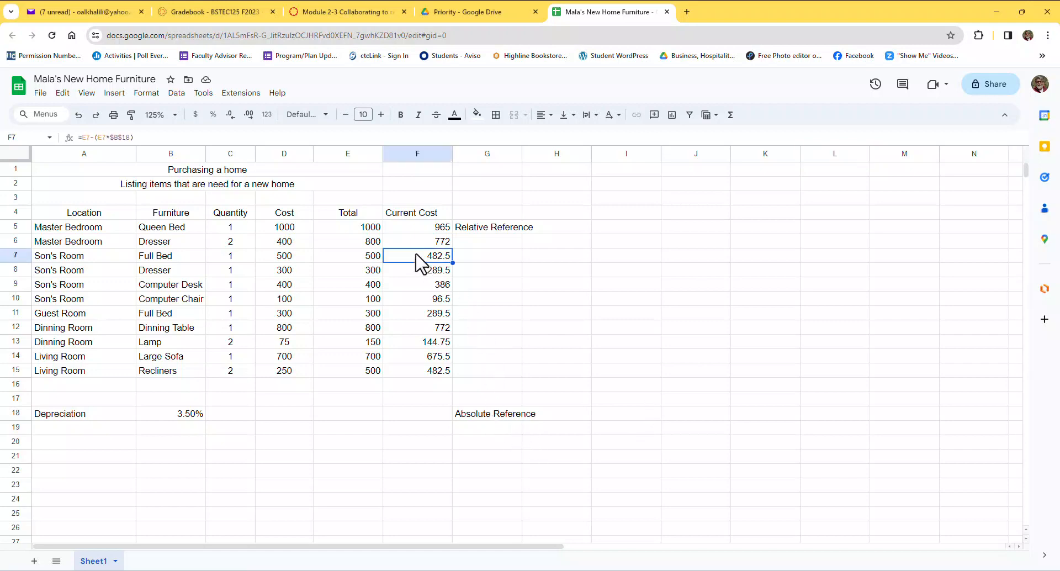
pyautogui.click(375, 227)
pyautogui.click(418, 226)
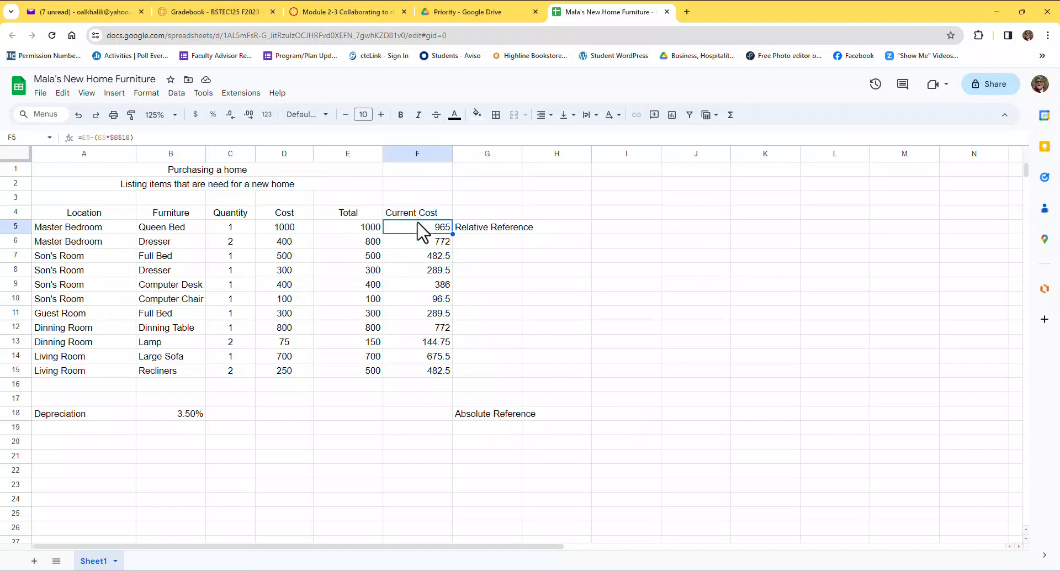
pyautogui.click(364, 227)
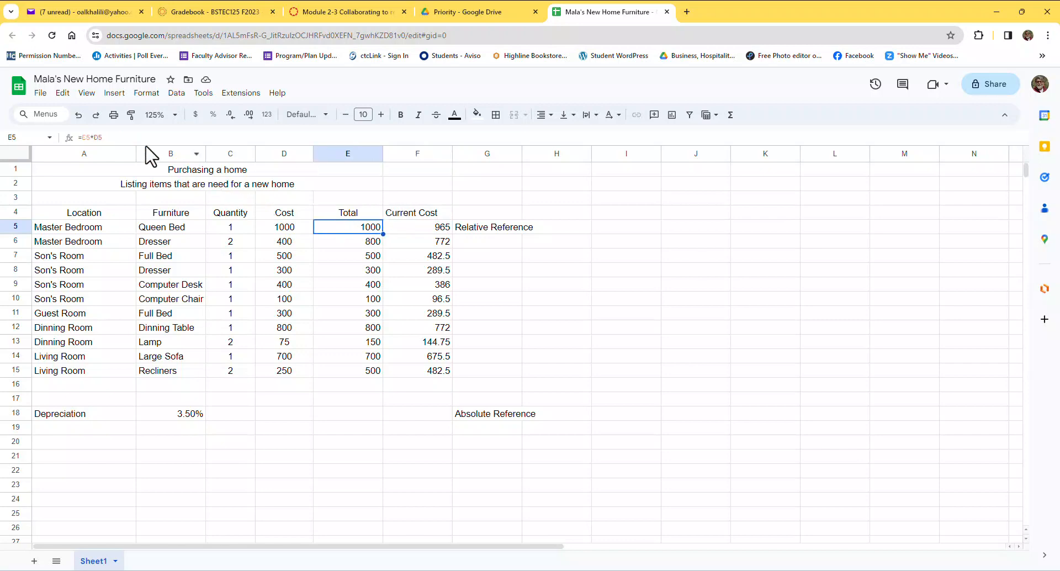
# Step: Set the sheet's zoom level to 150%
pyautogui.click(87, 93)
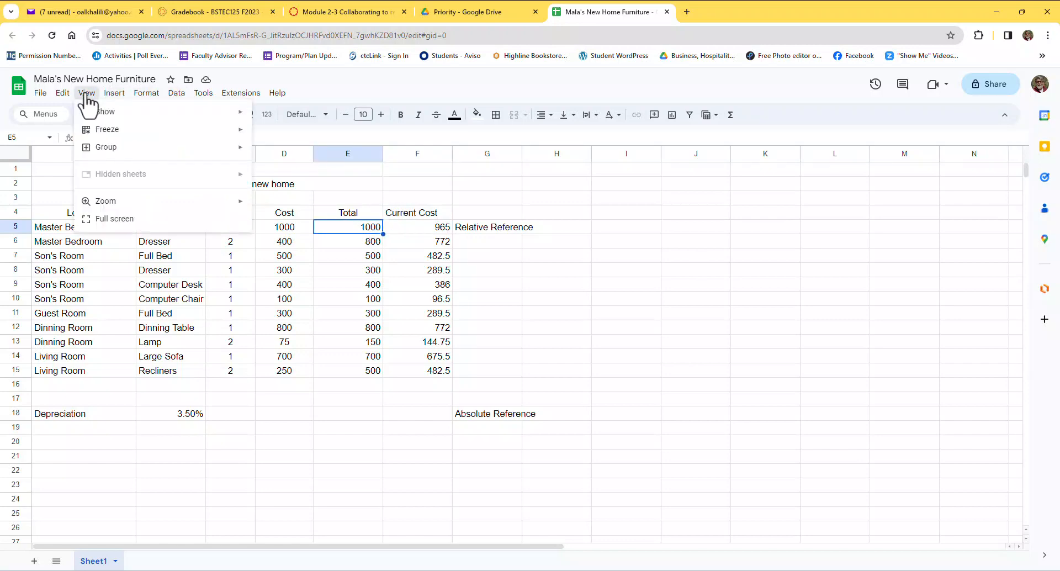
pyautogui.click(652, 261)
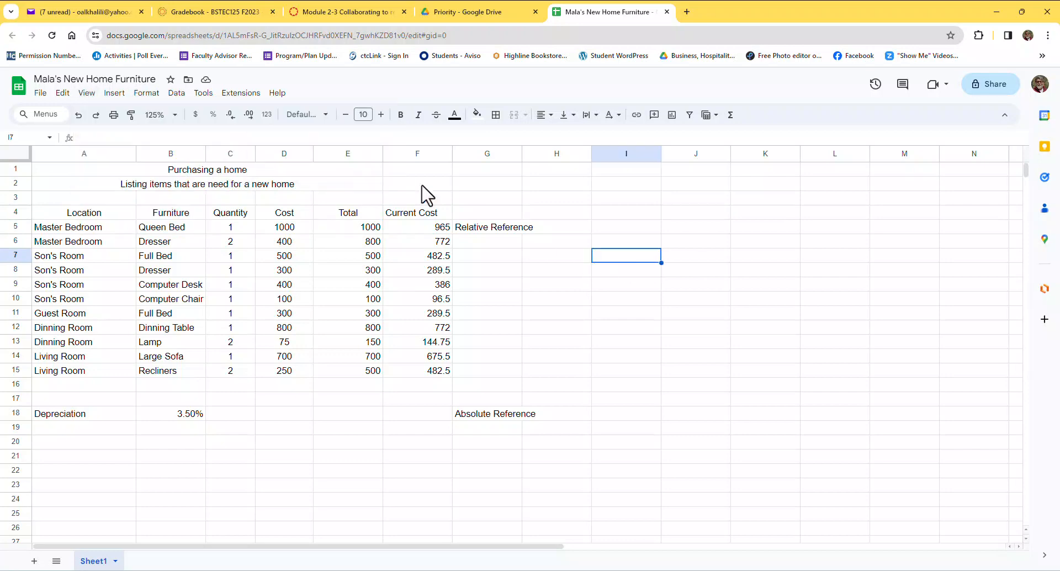
pyautogui.click(175, 114)
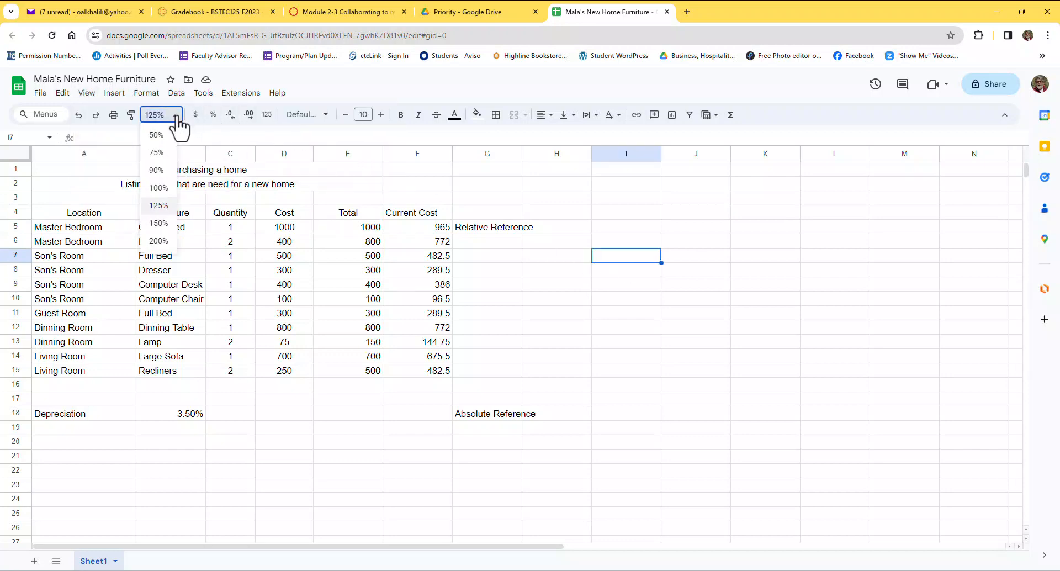
pyautogui.click(158, 228)
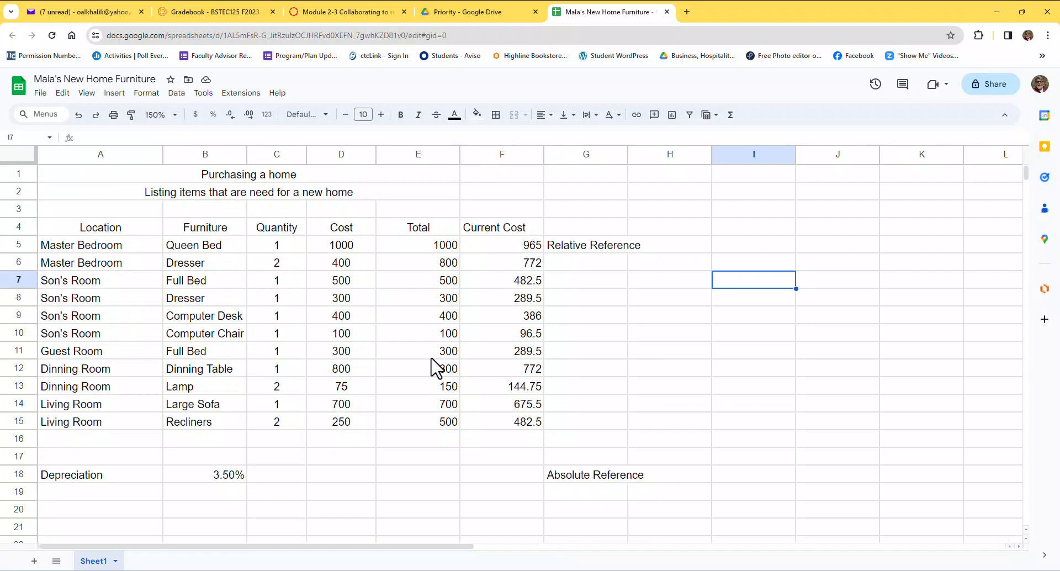
# Step: Toggle the sheet between formulas and values to review the Total and Current Cost formulas, ending on values
pyautogui.hotkey('ctrl', '`')
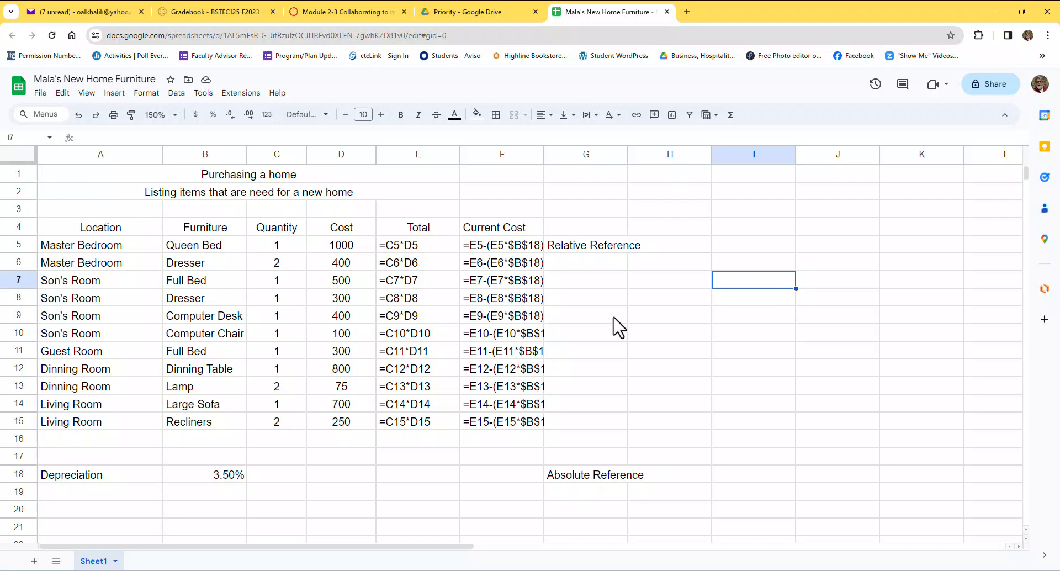
pyautogui.hotkey('ctrl', '`')
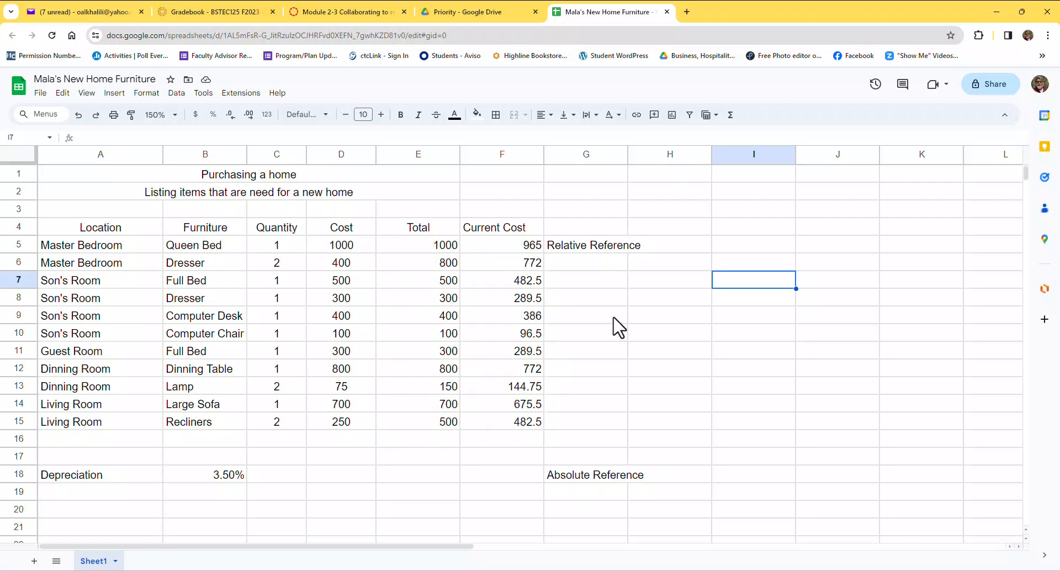
pyautogui.hotkey('ctrl', '`')
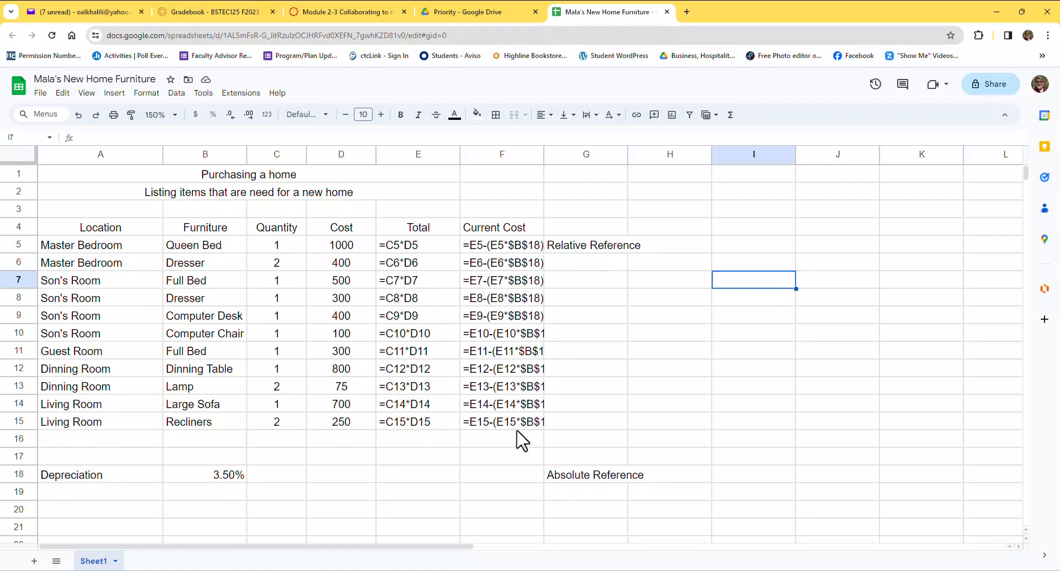
pyautogui.hotkey('ctrl', '`')
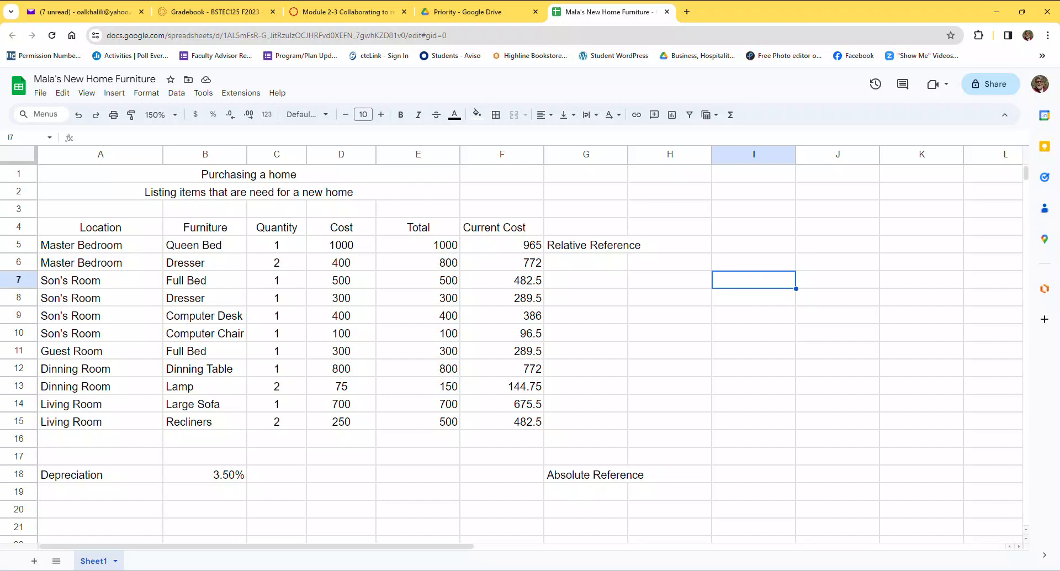
# Step: Total the Quantity column in C16 with the suggested formula =SUM(C5:C15)
pyautogui.click(285, 448)
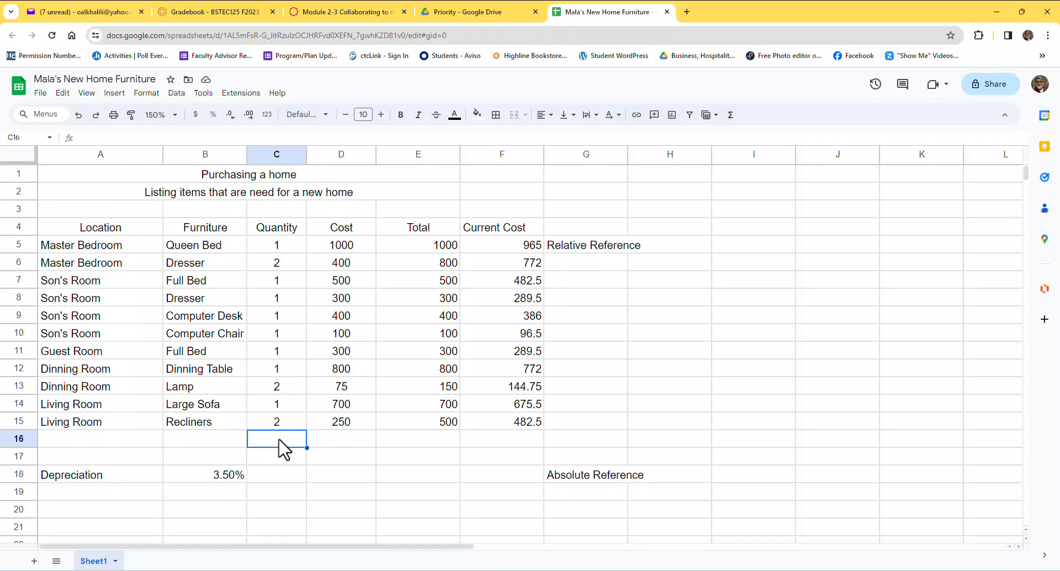
pyautogui.write('=')
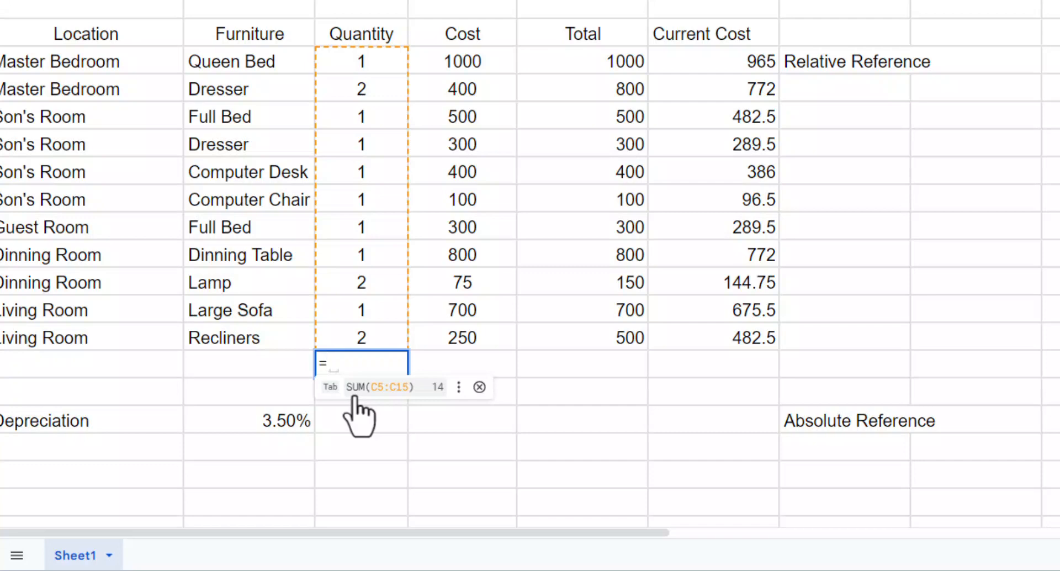
pyautogui.click(397, 393)
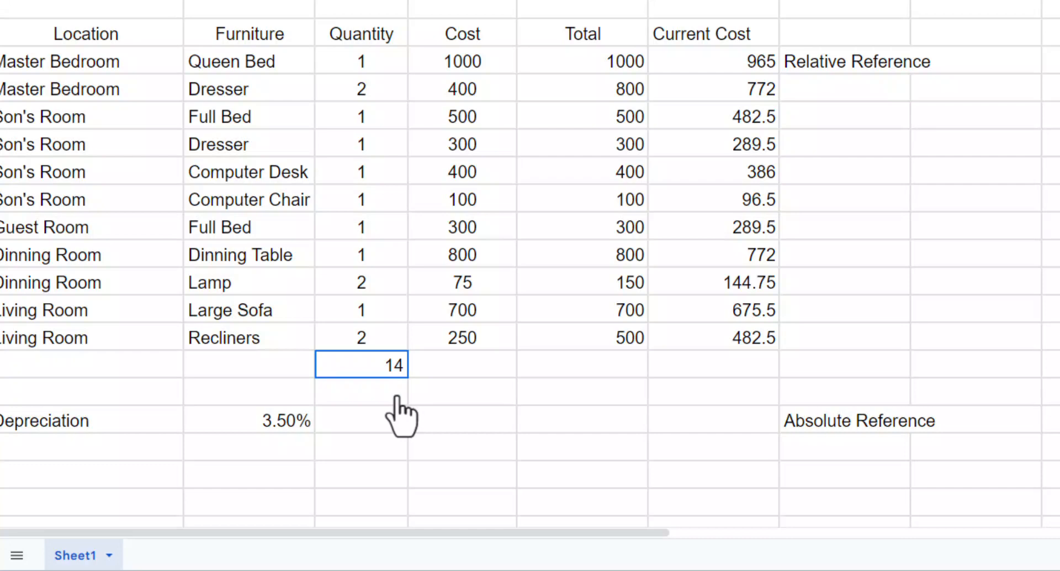
# Step: Insert the SUM function in D16 to add up the Cost column range D5:D15
pyautogui.click(454, 365)
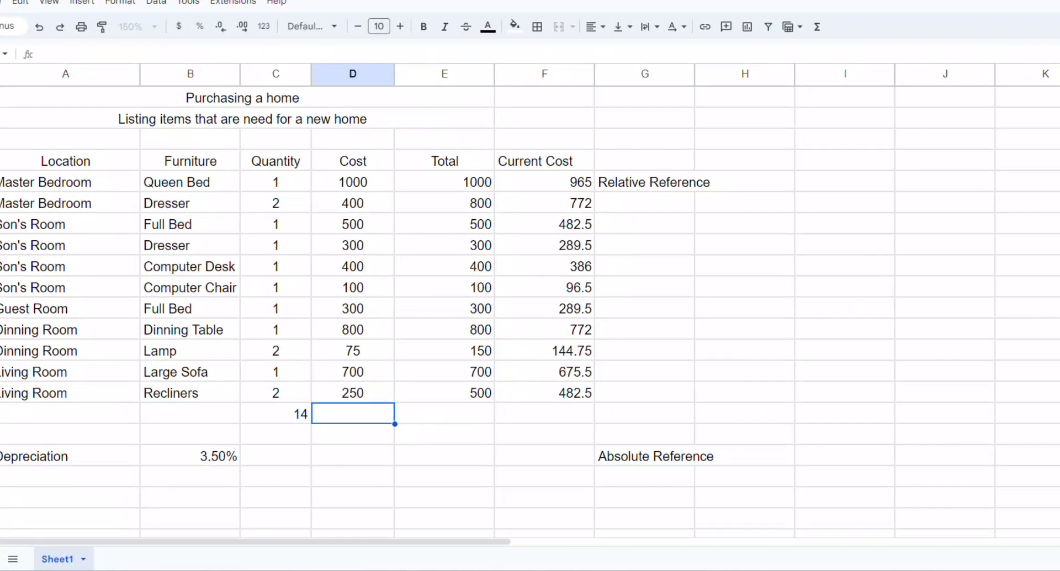
pyautogui.click(817, 26)
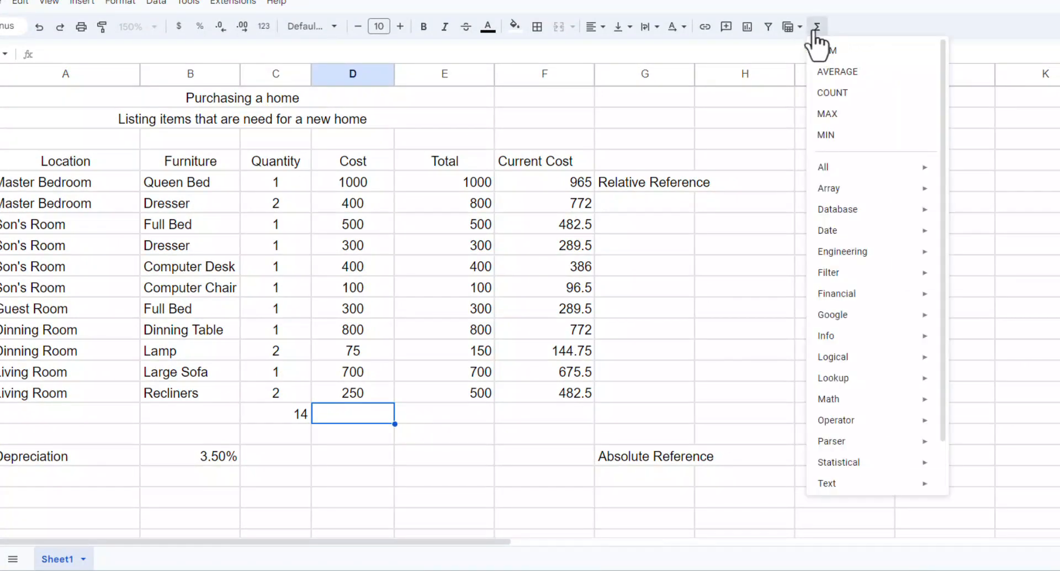
pyautogui.click(828, 51)
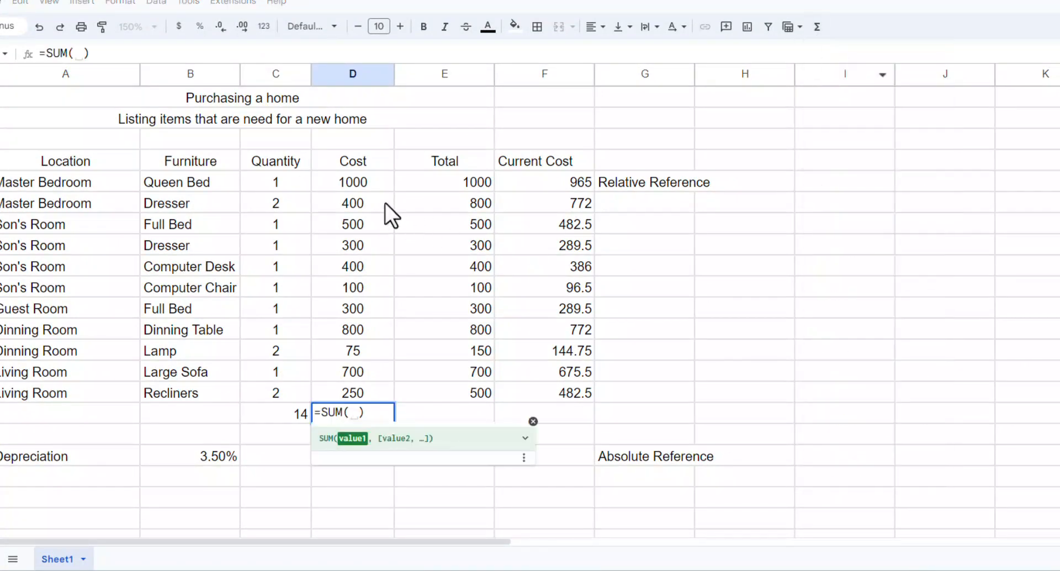
pyautogui.moveTo(352, 182); pyautogui.dragTo(349, 389)
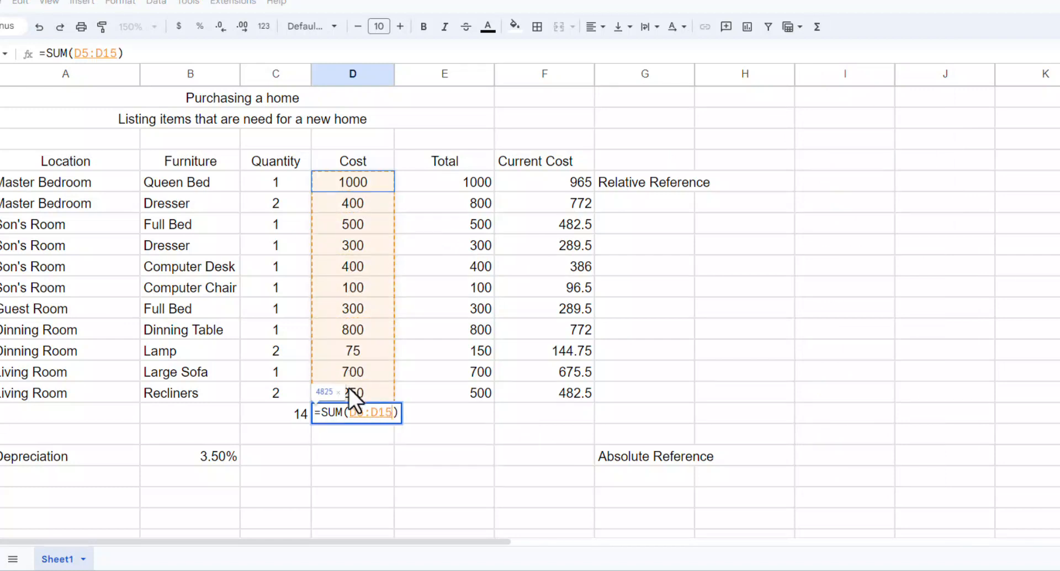
pyautogui.press('Return')
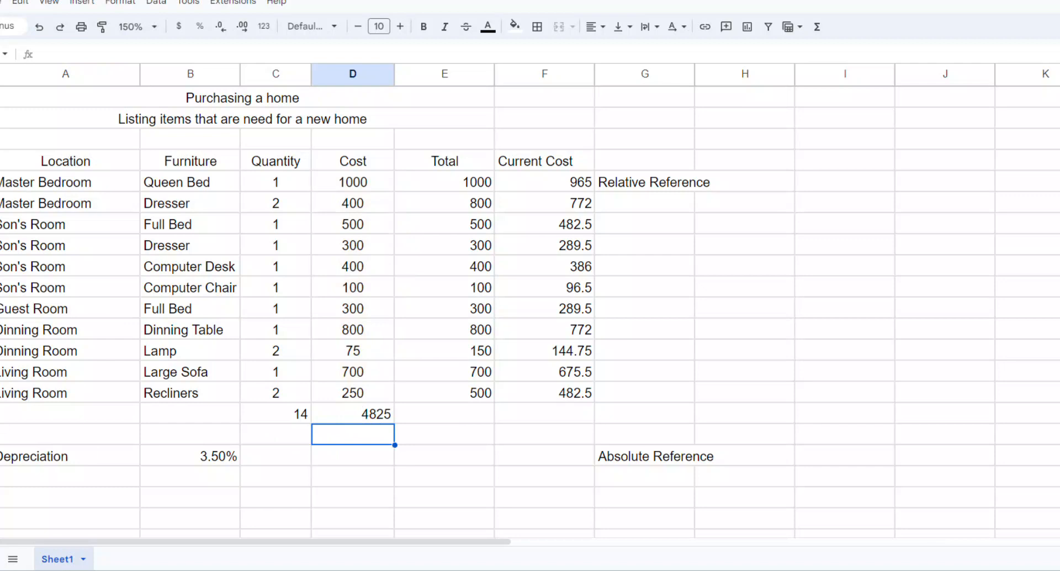
# Step: Fill the Cost sum formula from D16 across to E16 and F16, and check the formulas in E16 and E5
pyautogui.click(376, 411)
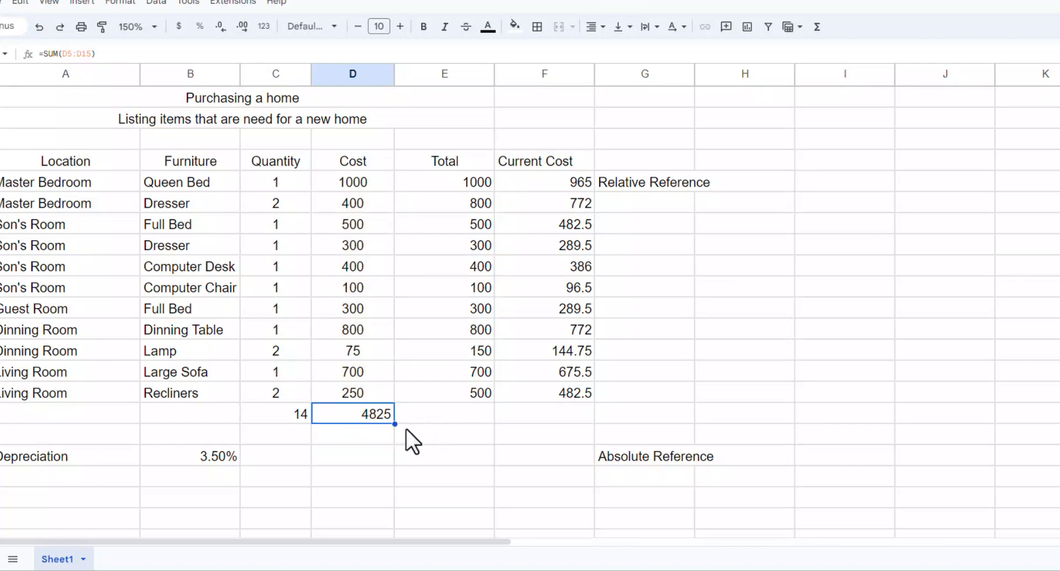
pyautogui.moveTo(393, 426); pyautogui.dragTo(571, 426)
pyautogui.click(458, 481)
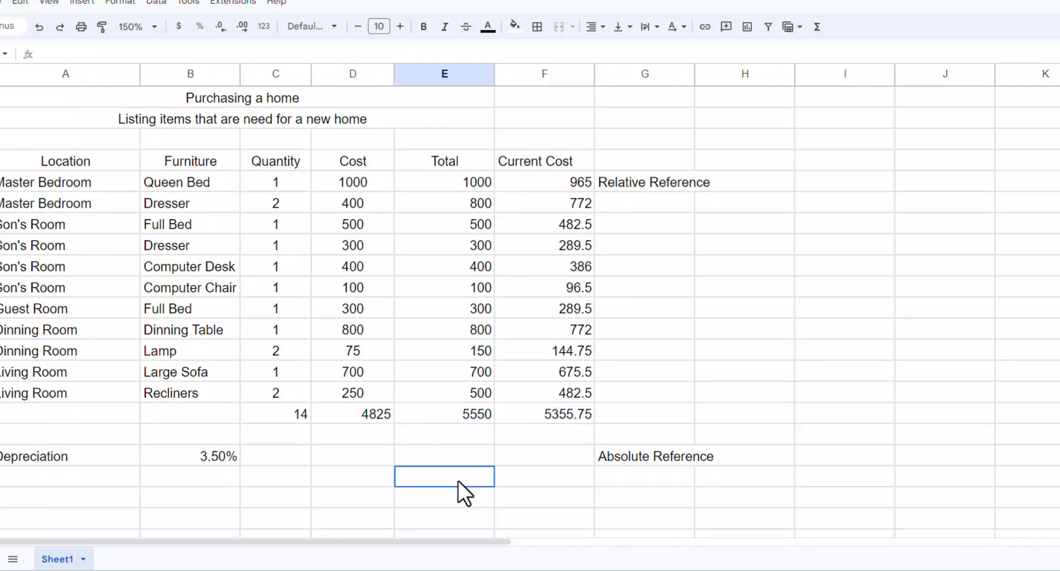
pyautogui.click(480, 411)
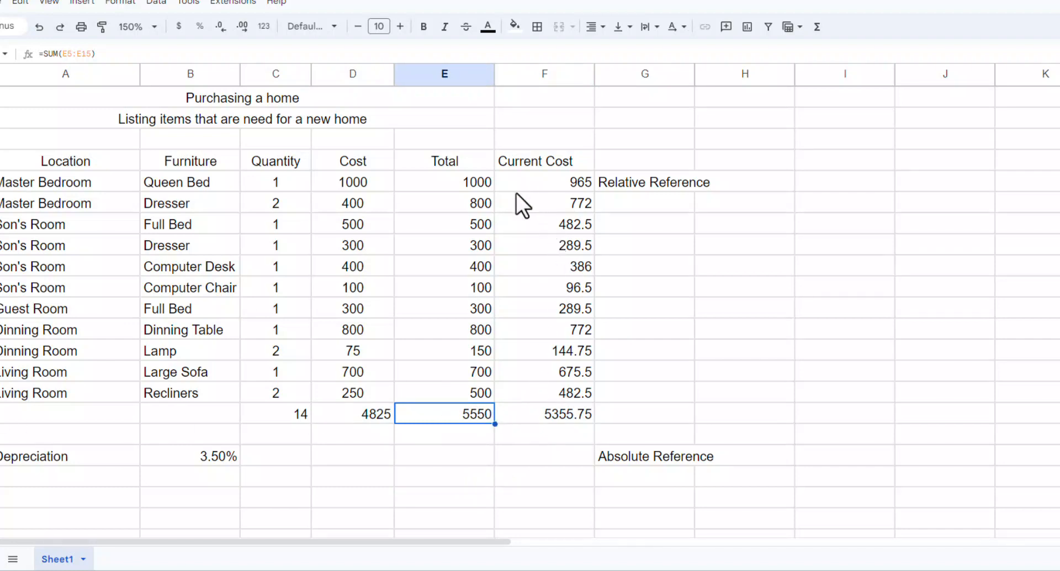
pyautogui.click(491, 183)
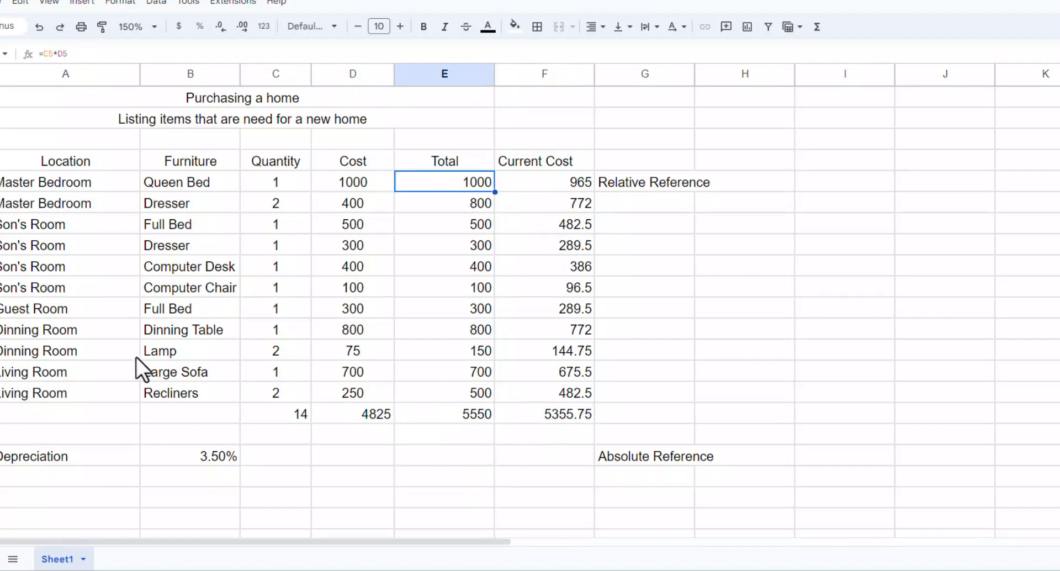
# Step: Label the summary rows with "Total" in B16 and "Average" in B17
pyautogui.click(199, 419)
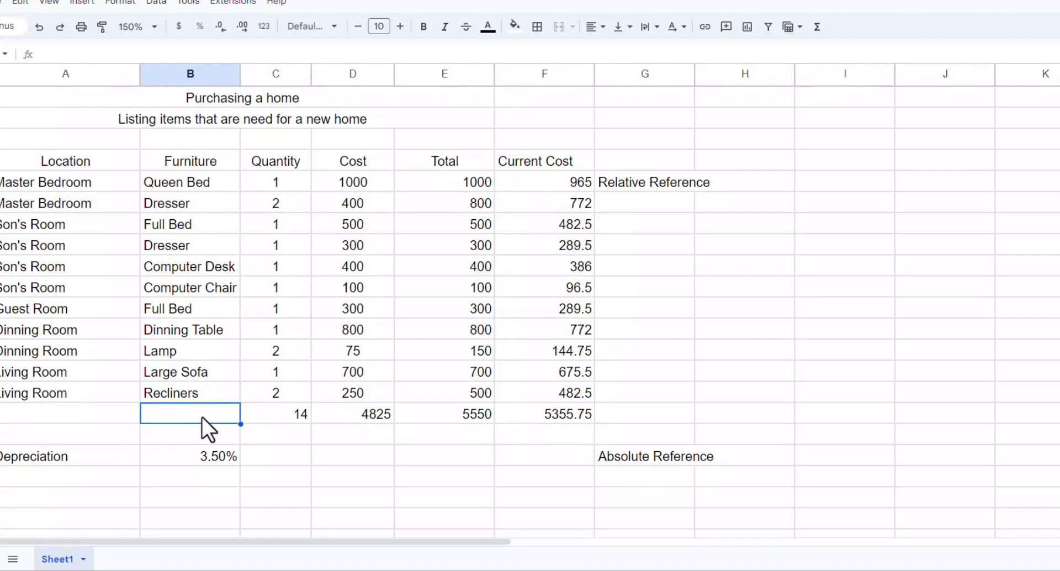
pyautogui.write('Total')
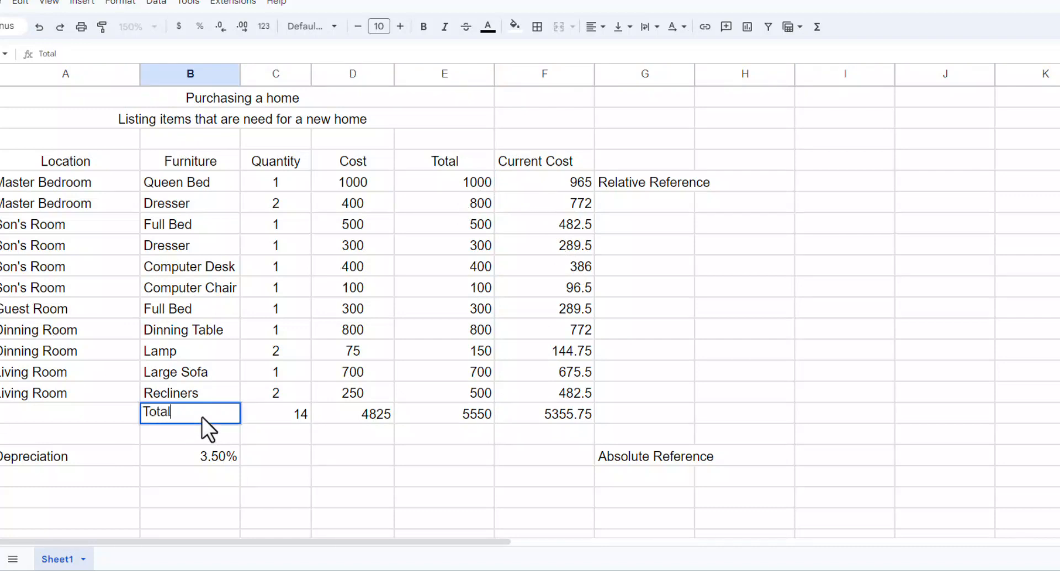
pyautogui.press('Return')
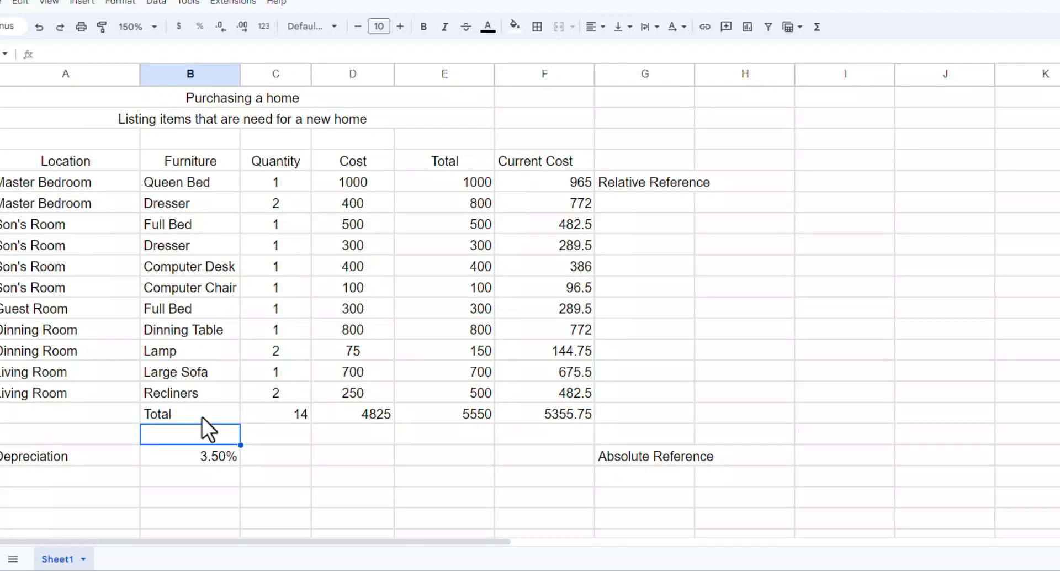
pyautogui.write('B')
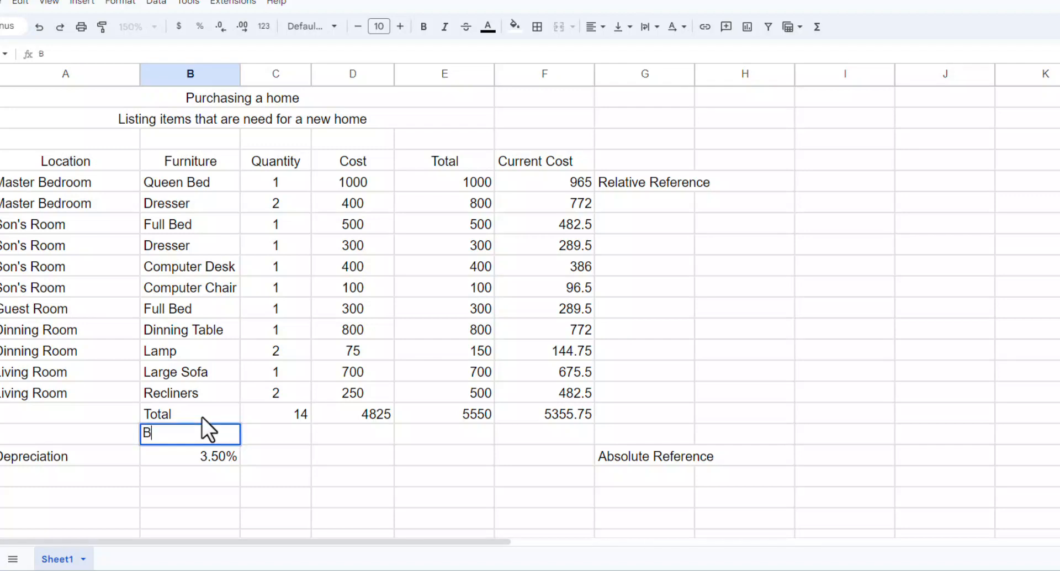
pyautogui.press('BackSpace')
pyautogui.write('Average')
# Step: Insert the AVERAGE function in E17 to average the Total column range E5:E15
pyautogui.scroll(-3, 282, 309)
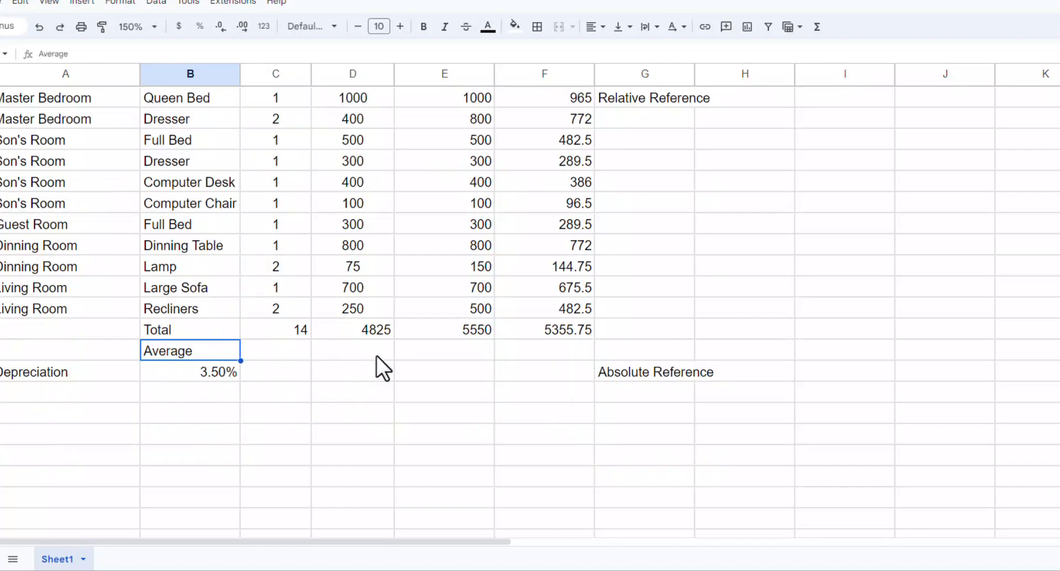
pyautogui.scroll(3, 406, 362)
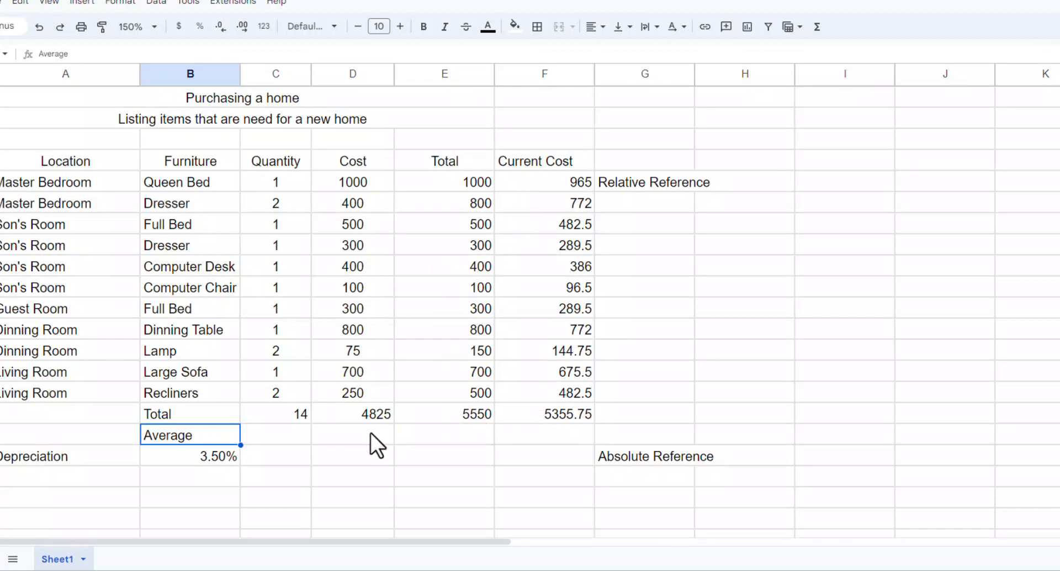
pyautogui.click(430, 439)
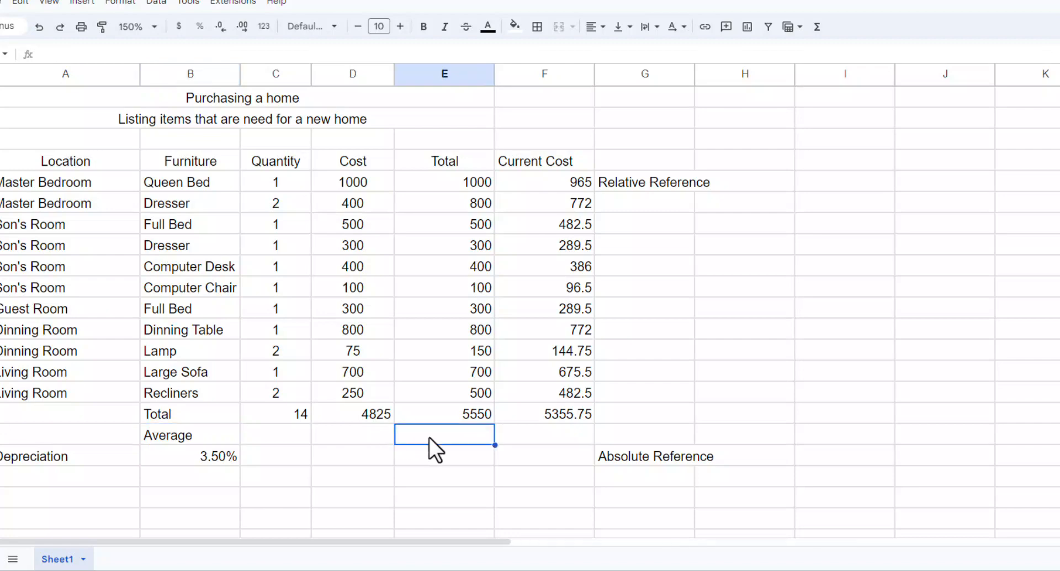
pyautogui.click(816, 28)
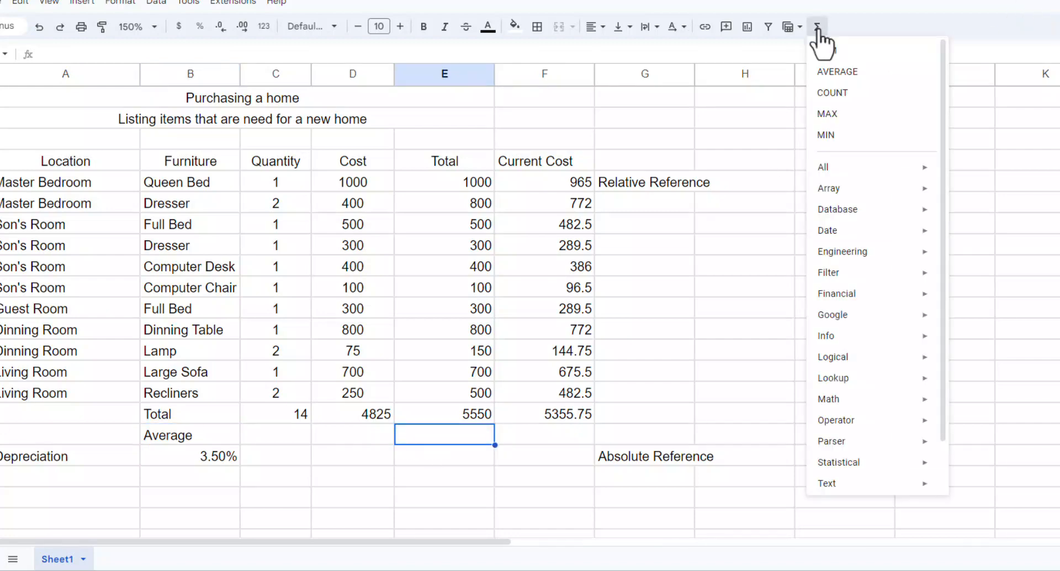
pyautogui.click(856, 71)
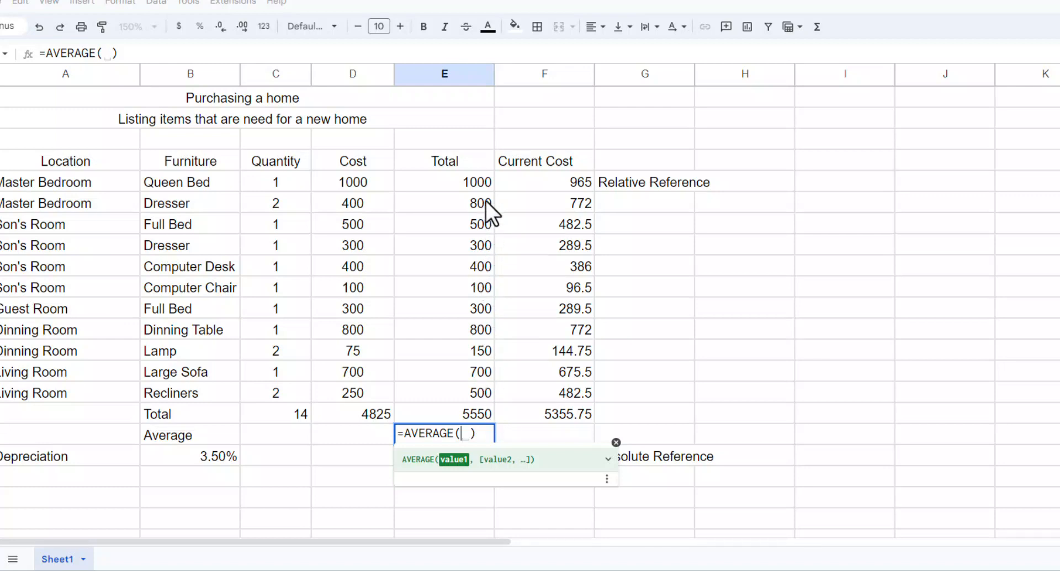
pyautogui.moveTo(482, 183); pyautogui.dragTo(471, 384)
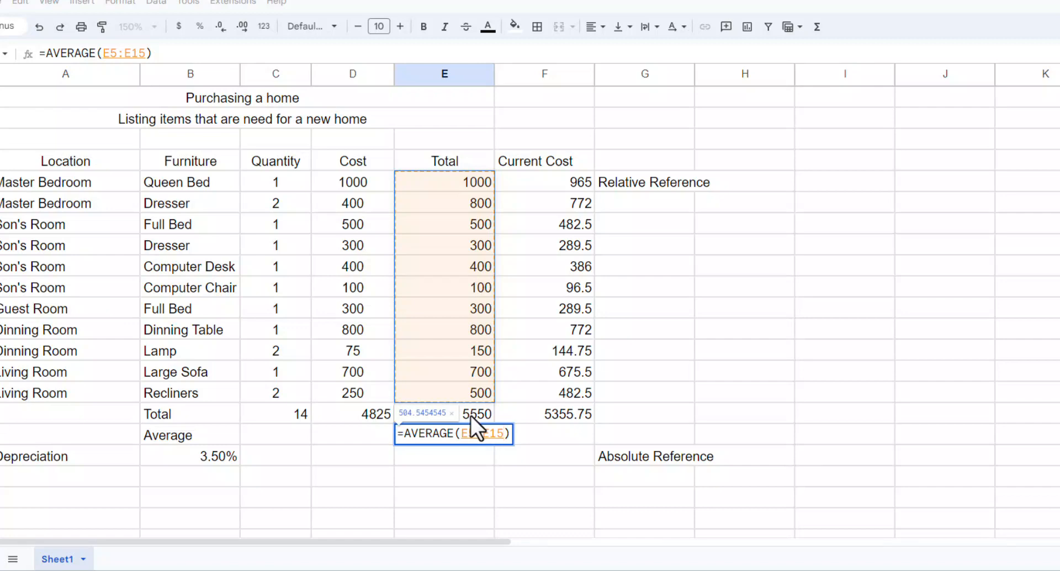
pyautogui.press('Return')
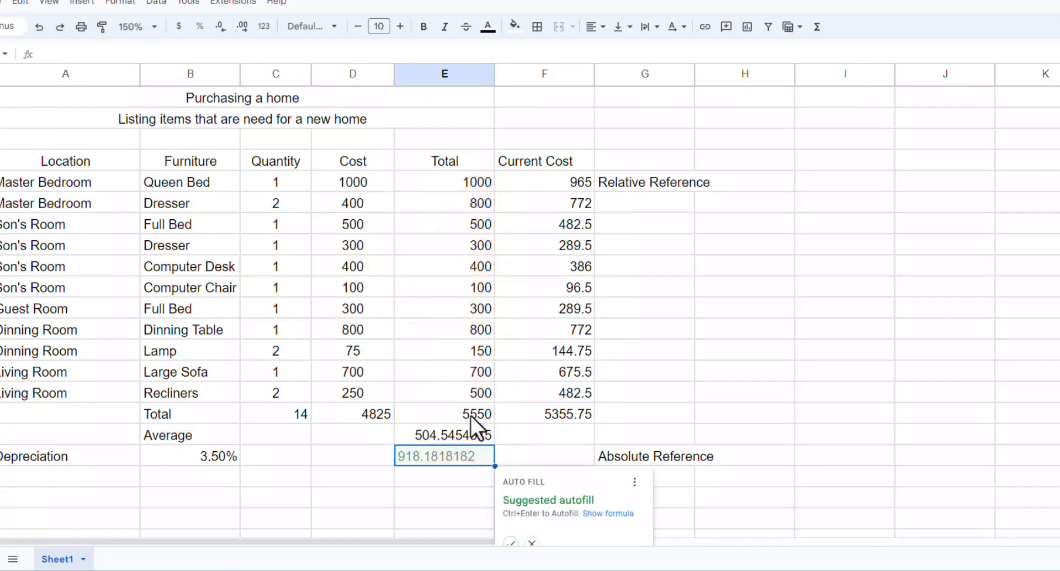
pyautogui.scroll(-2, 553, 436)
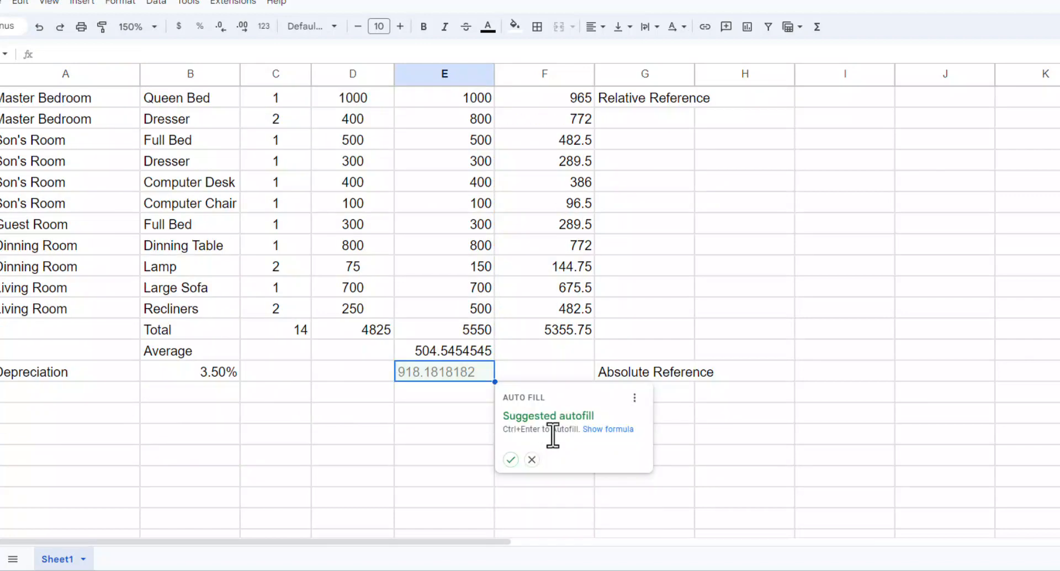
# Step: Dismiss the suggested autofill in E18 and fill the AVERAGE formula from E17 across to F17
pyautogui.click(532, 460)
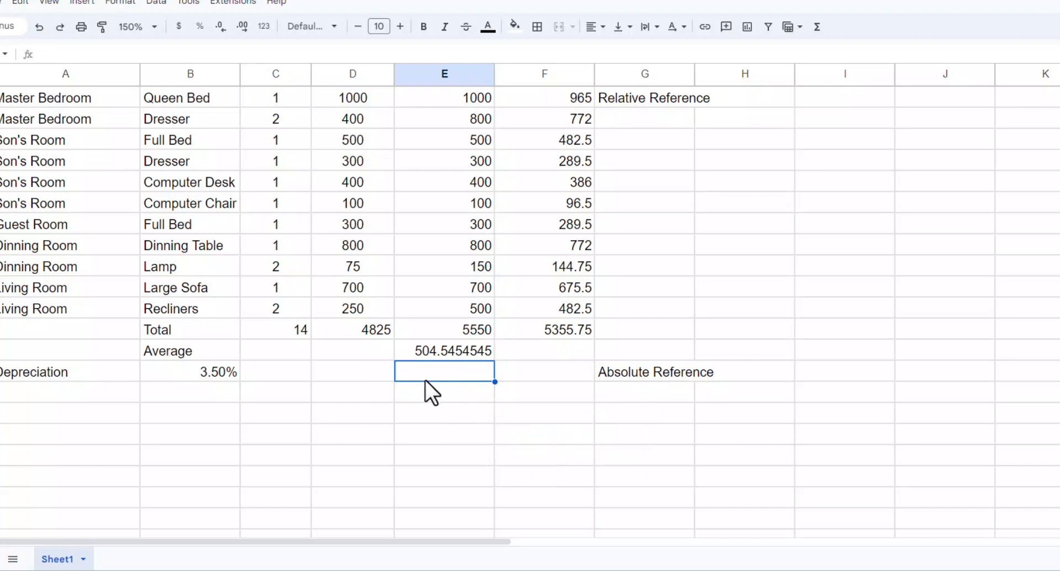
pyautogui.click(478, 352)
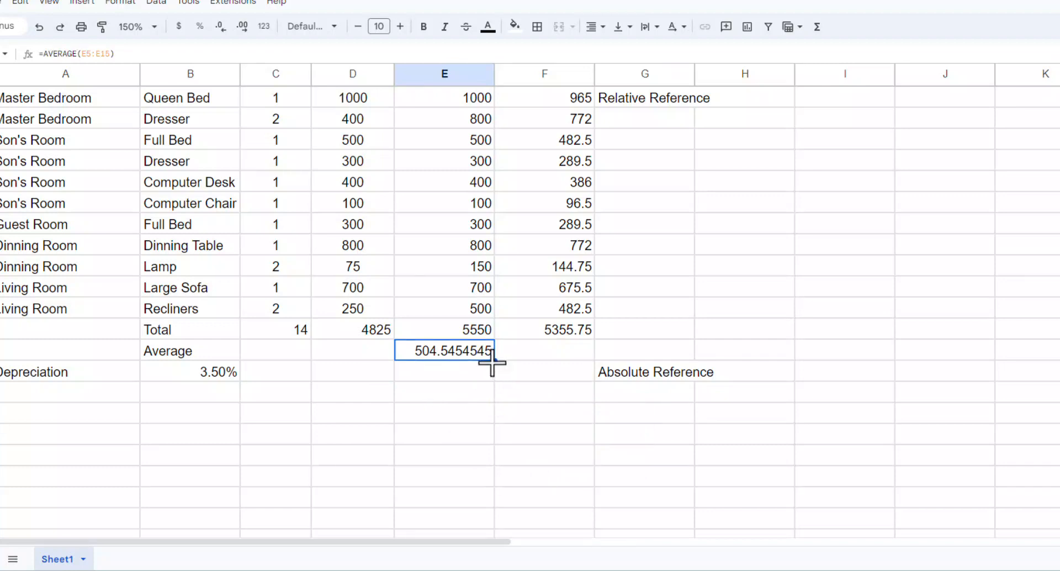
pyautogui.moveTo(494, 360); pyautogui.dragTo(585, 362)
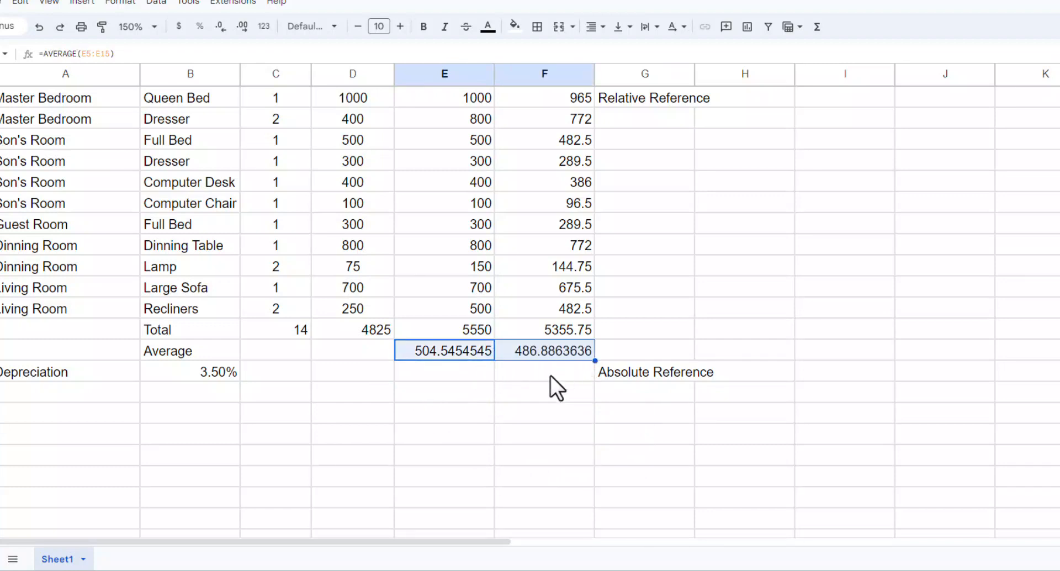
pyautogui.click(644, 328)
# Step: Delete the "Absolute Reference" note in G18 and the "Relative Reference" note in G5
pyautogui.scroll(2, 753, 325)
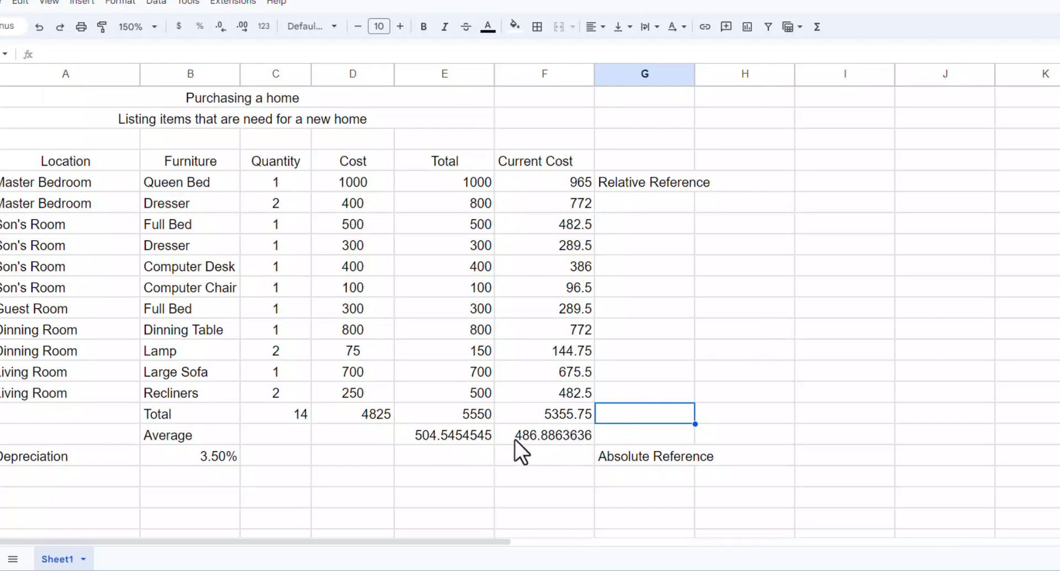
pyautogui.click(634, 462)
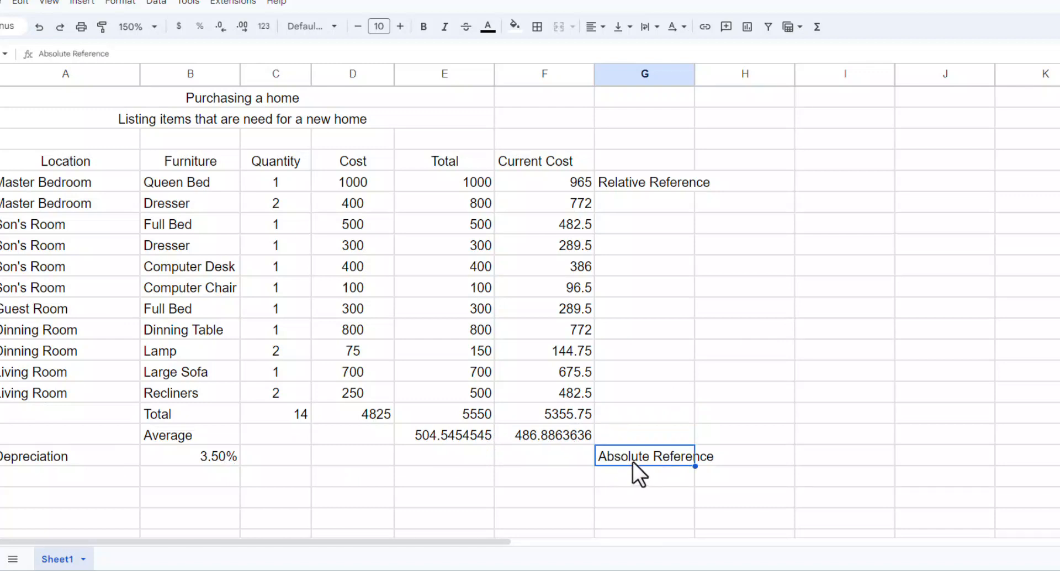
pyautogui.press('Delete')
pyautogui.click(645, 186)
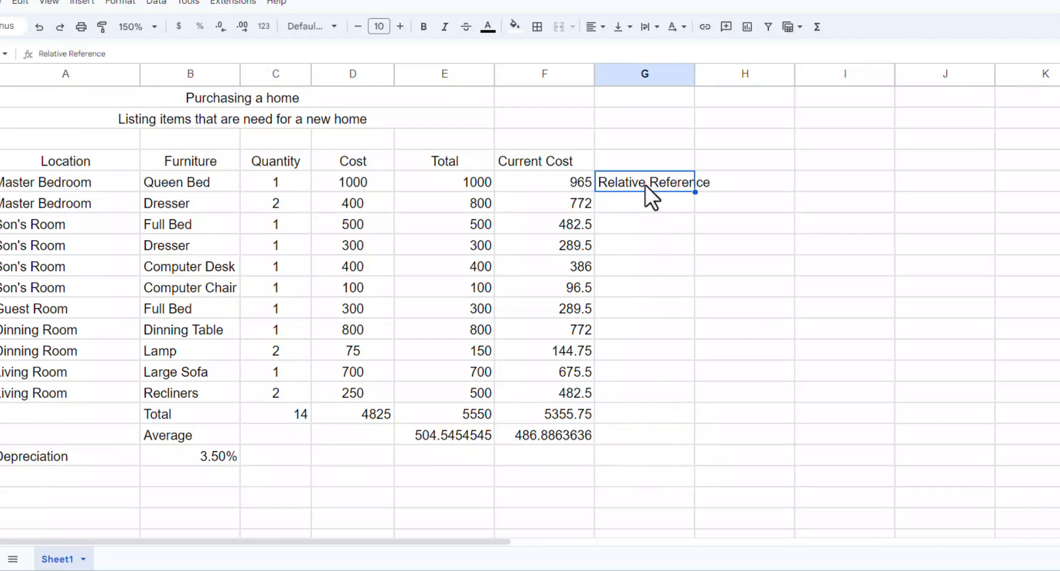
pyautogui.press('Delete')
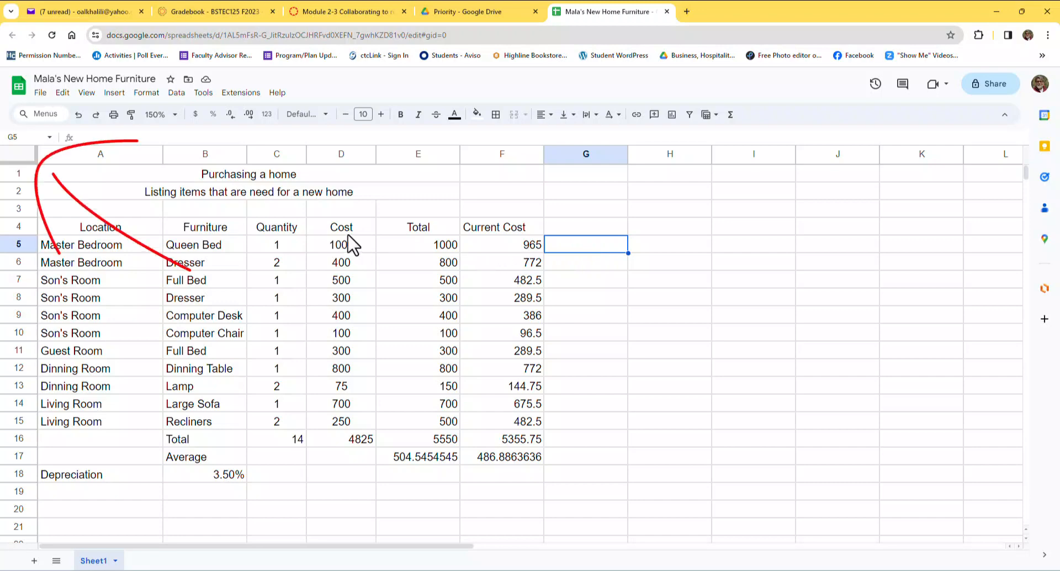
# Step: Fill the background of the entire sheet with light yellow 3
pyautogui.click(26, 156)
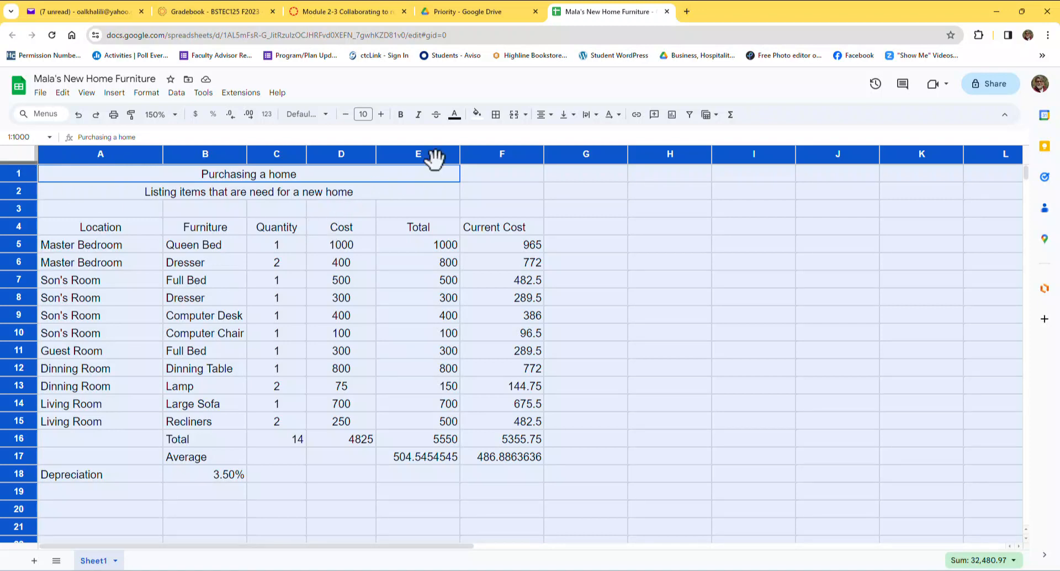
pyautogui.click(478, 115)
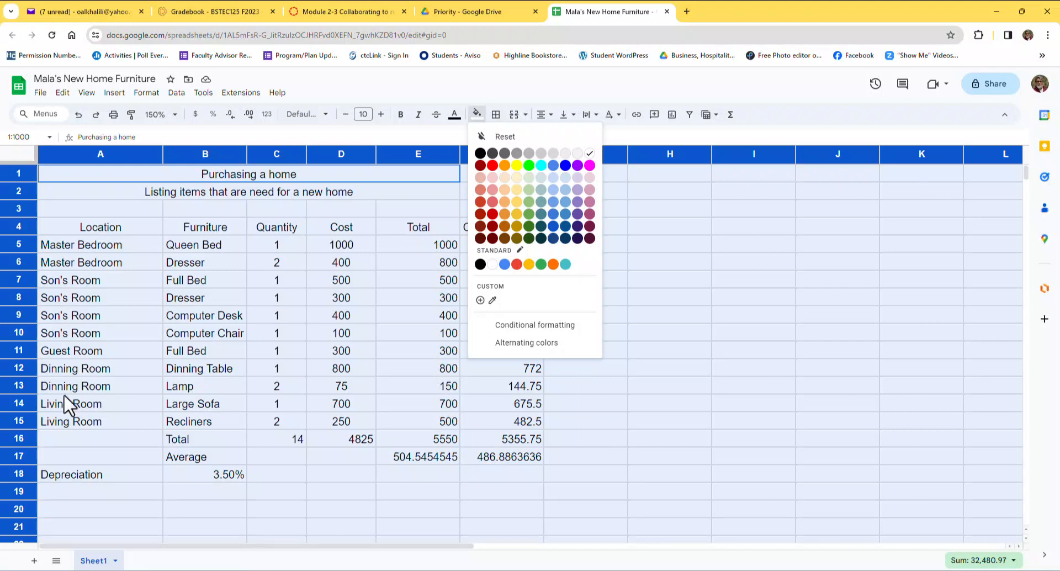
pyautogui.click(518, 178)
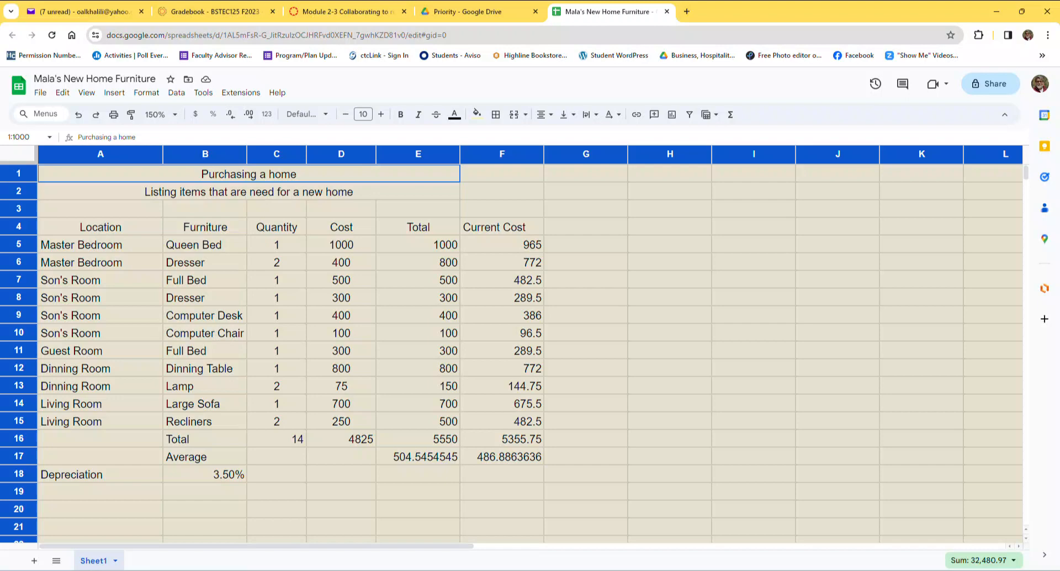
# Step: Fill the Depreciation label in A18 with light cyan 3 and its percentage in B18 with blue
pyautogui.click(116, 477)
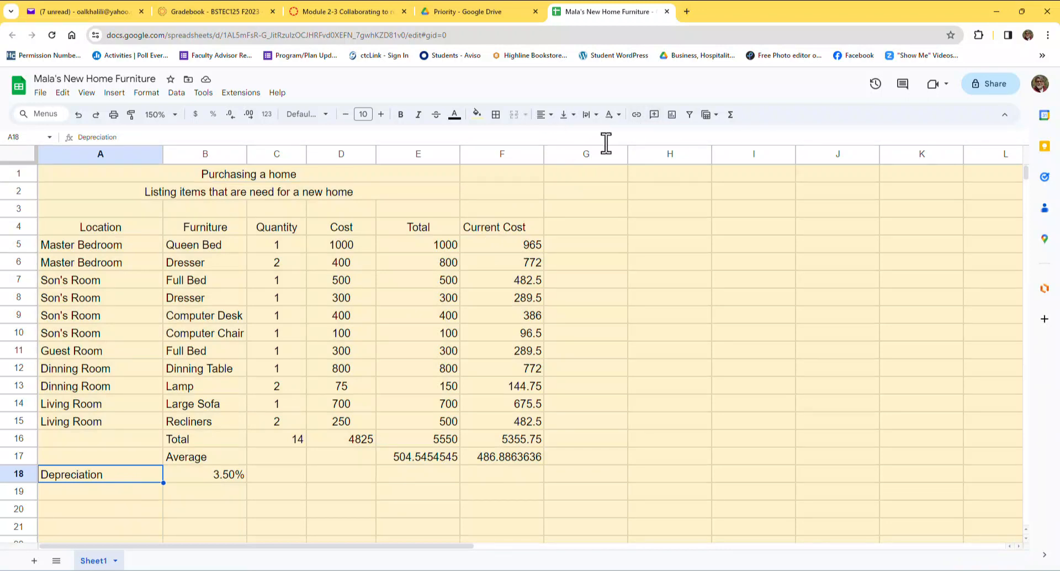
pyautogui.click(476, 114)
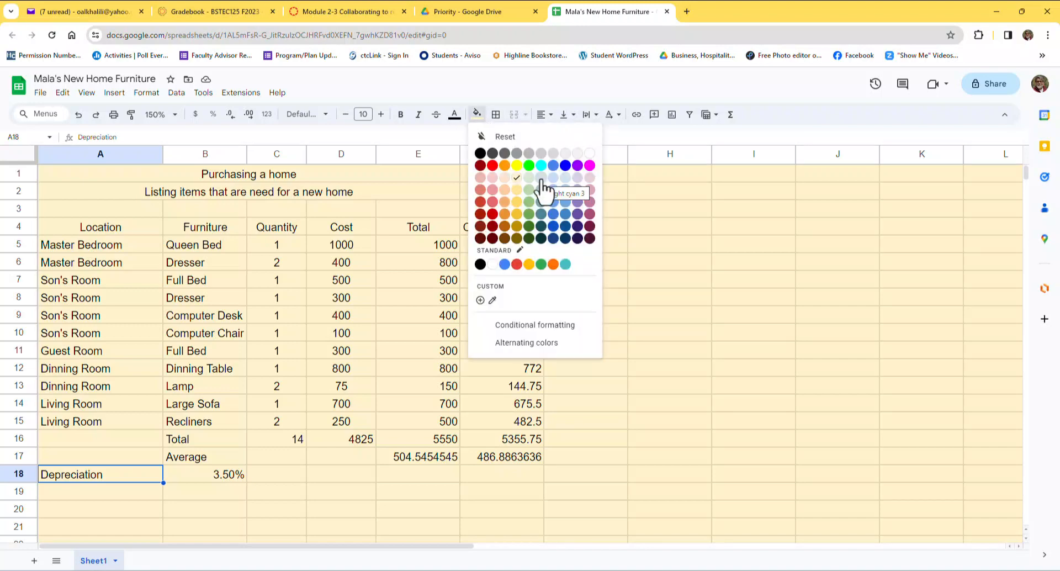
pyautogui.click(541, 178)
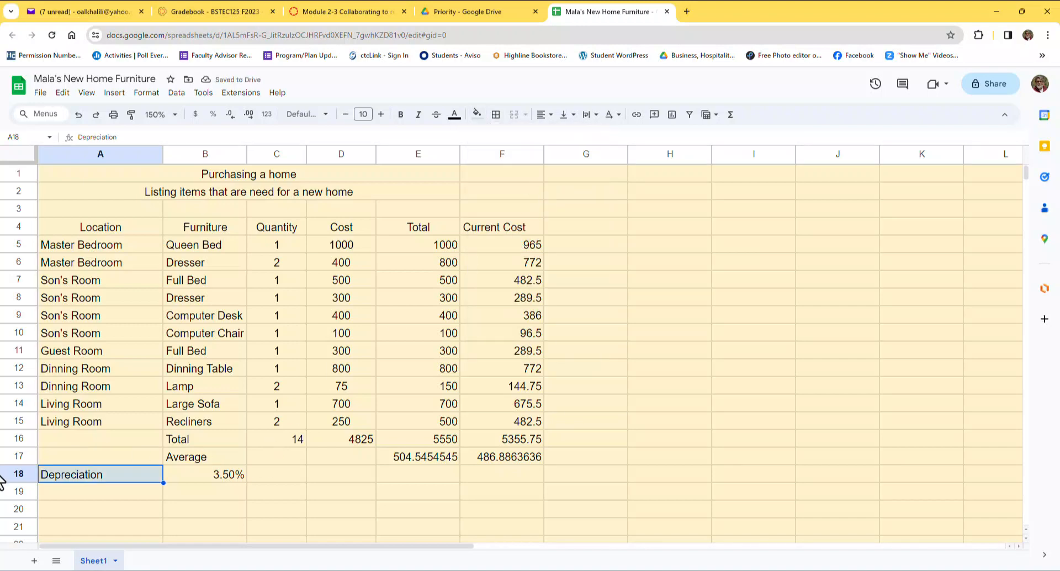
pyautogui.click(237, 475)
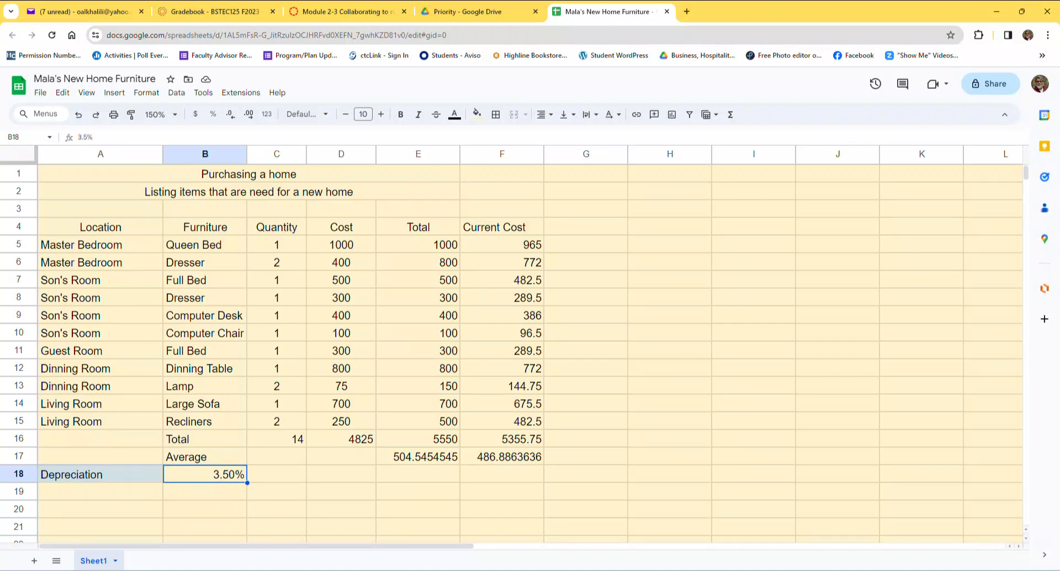
pyautogui.click(478, 123)
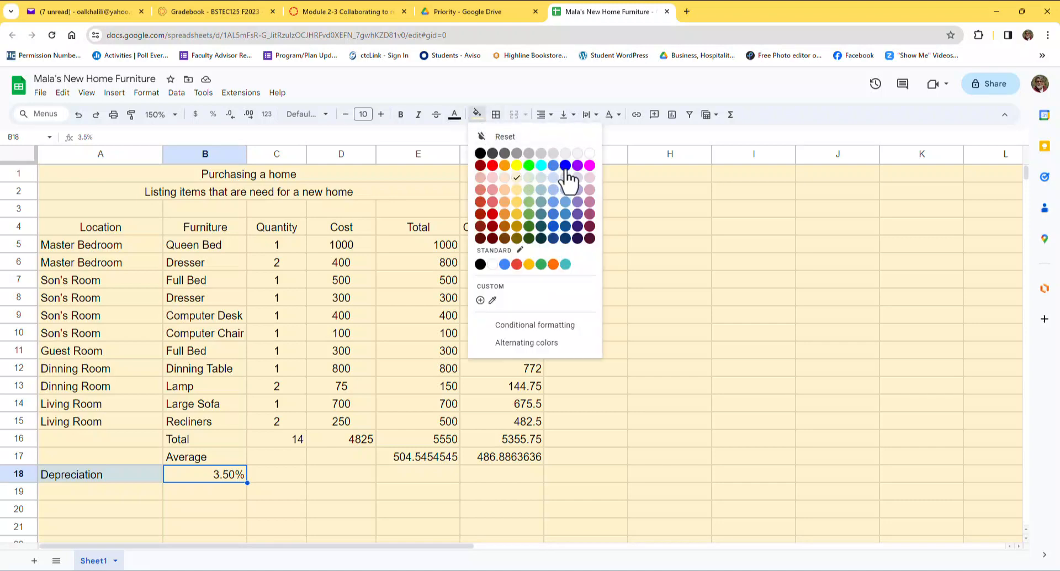
pyautogui.click(565, 166)
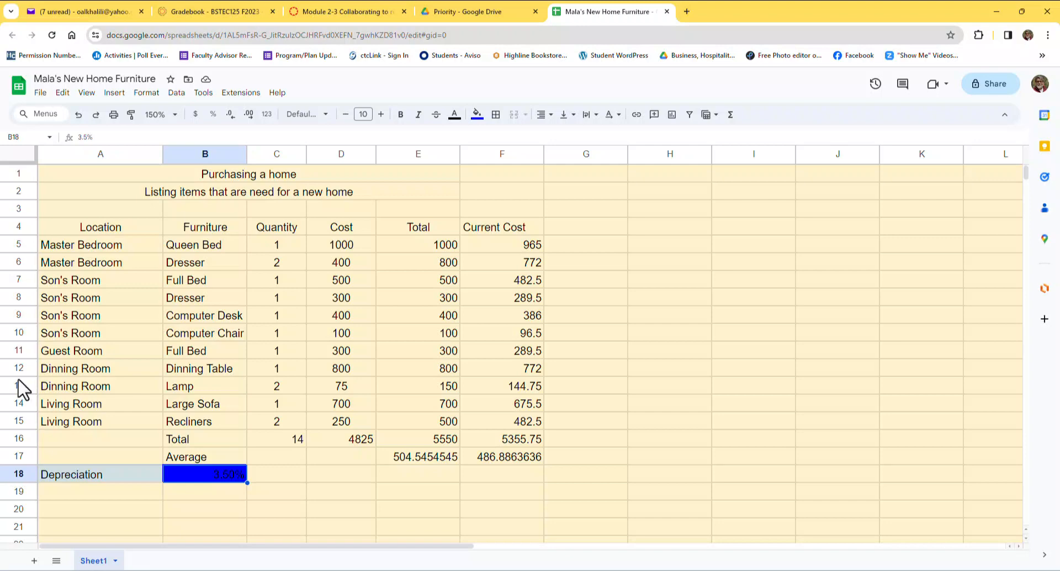
# Step: Fill the Location entries in A5:A15 with light red berry 3
pyautogui.moveTo(121, 241); pyautogui.dragTo(125, 416)
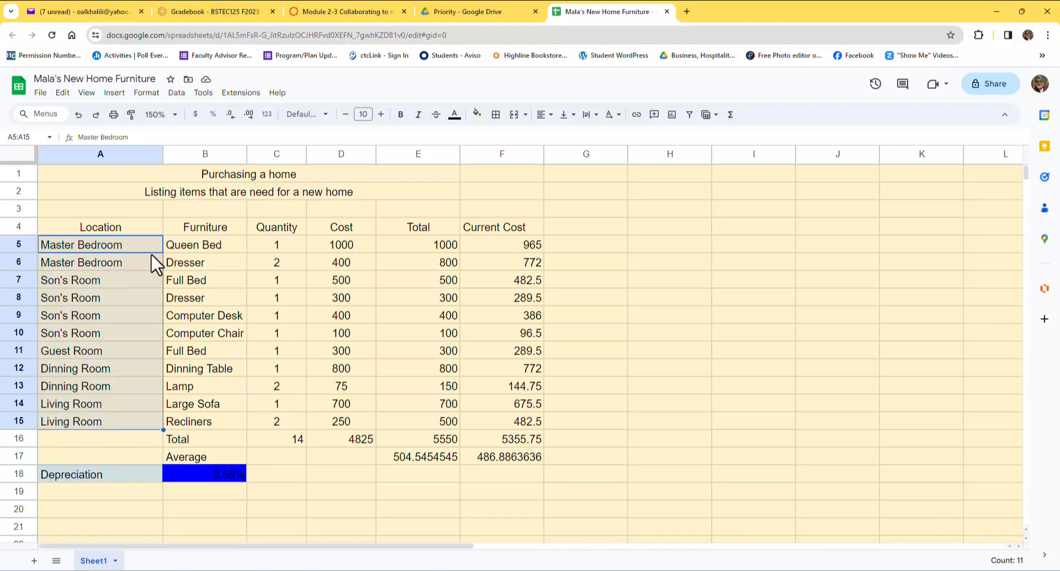
pyautogui.click(477, 116)
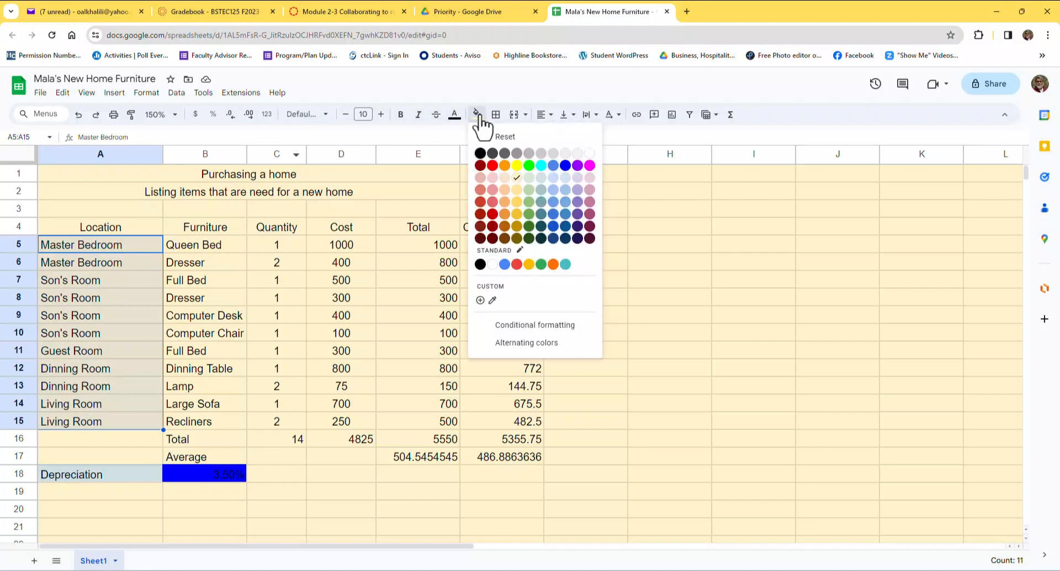
pyautogui.click(479, 179)
pyautogui.click(240, 357)
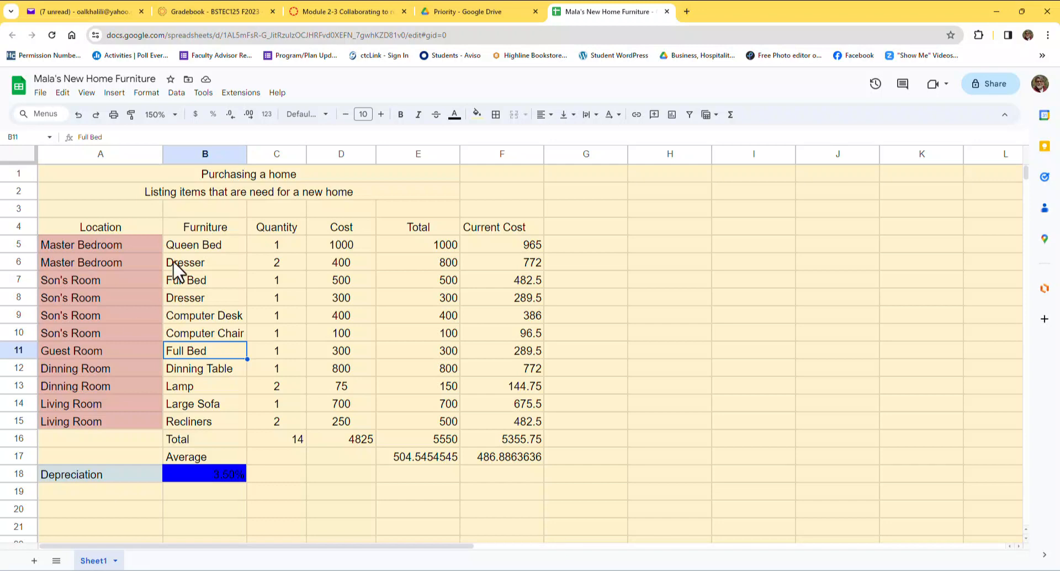
# Step: Apply alternating colors to the furniture table A4:F15 using the default style with a blue header
pyautogui.click(117, 227)
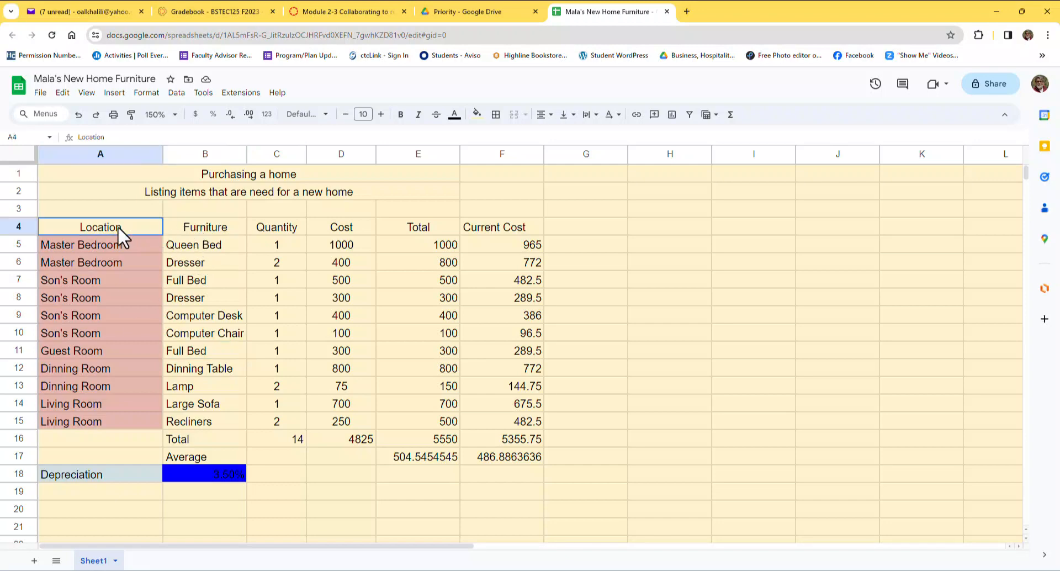
pyautogui.moveTo(133, 236); pyautogui.dragTo(538, 429)
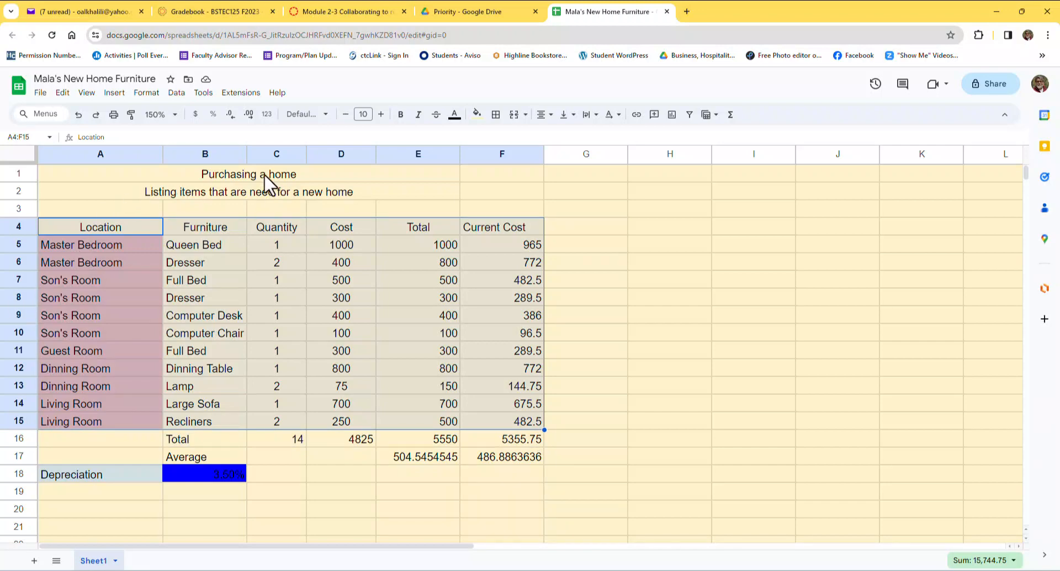
pyautogui.click(146, 93)
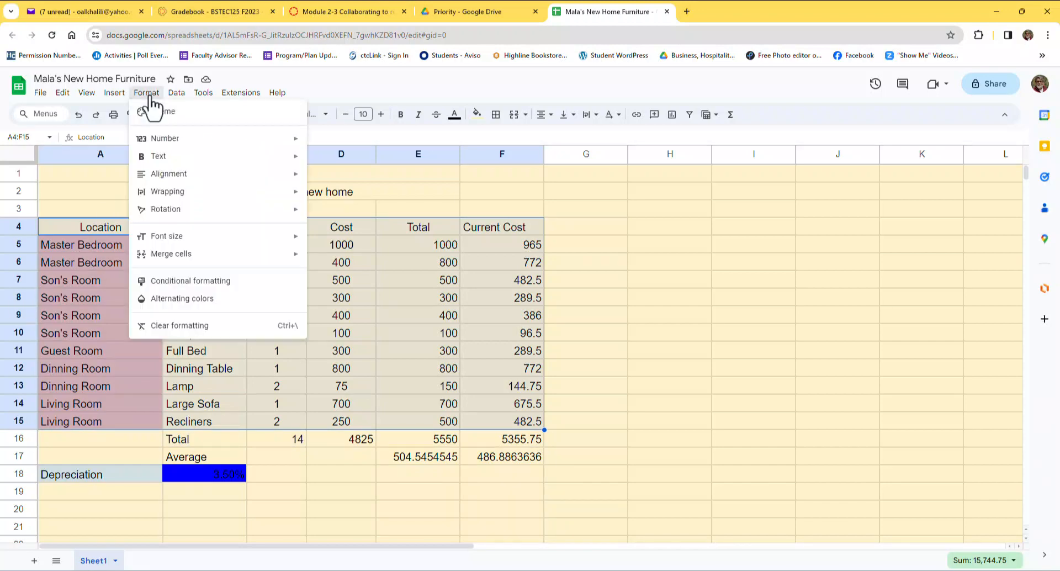
pyautogui.click(209, 313)
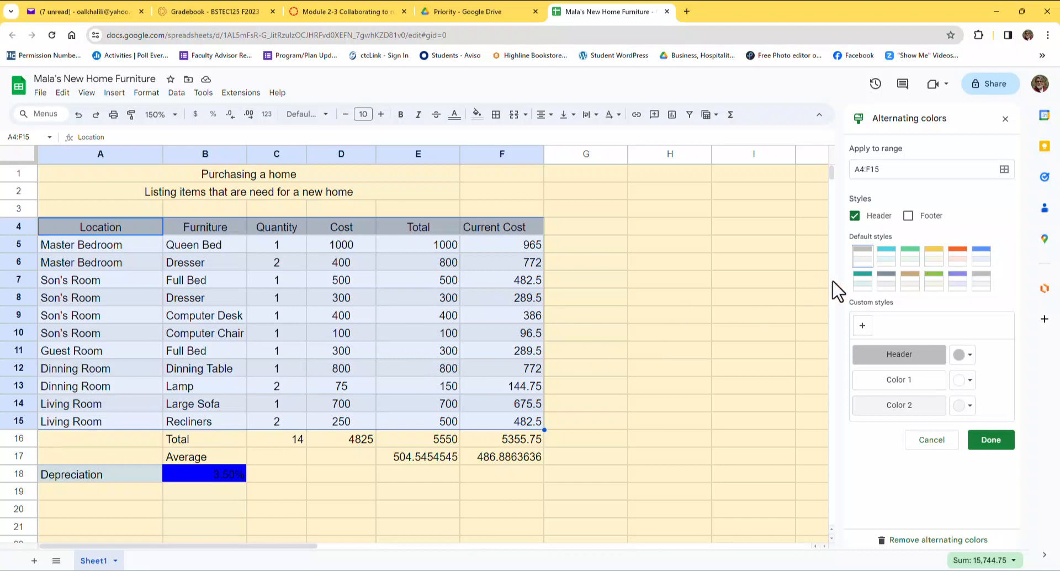
pyautogui.click(983, 263)
pyautogui.click(990, 439)
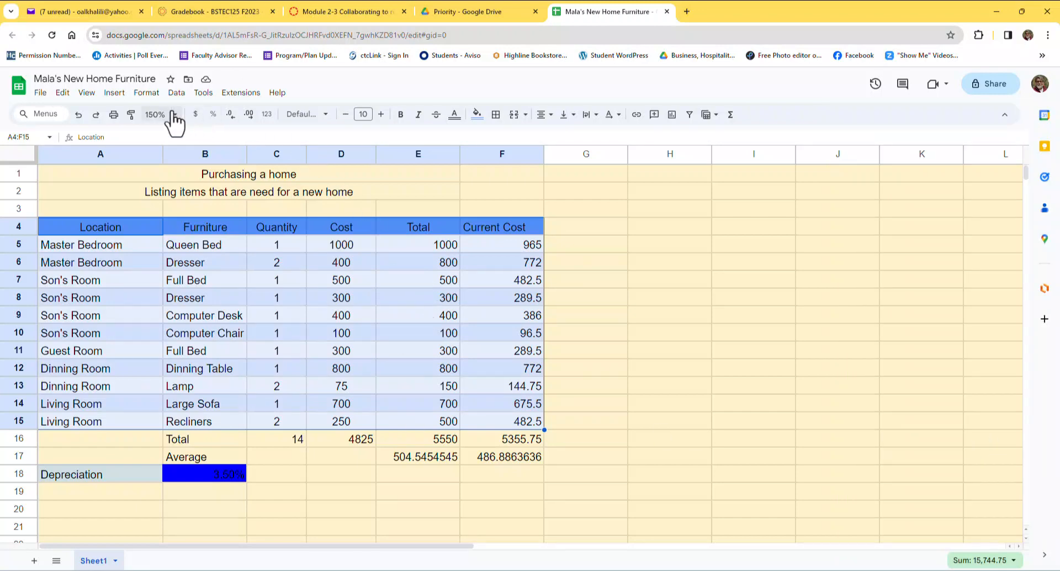
# Step: Apply the Coral theme to the spreadsheet and close the theme settings
pyautogui.click(147, 93)
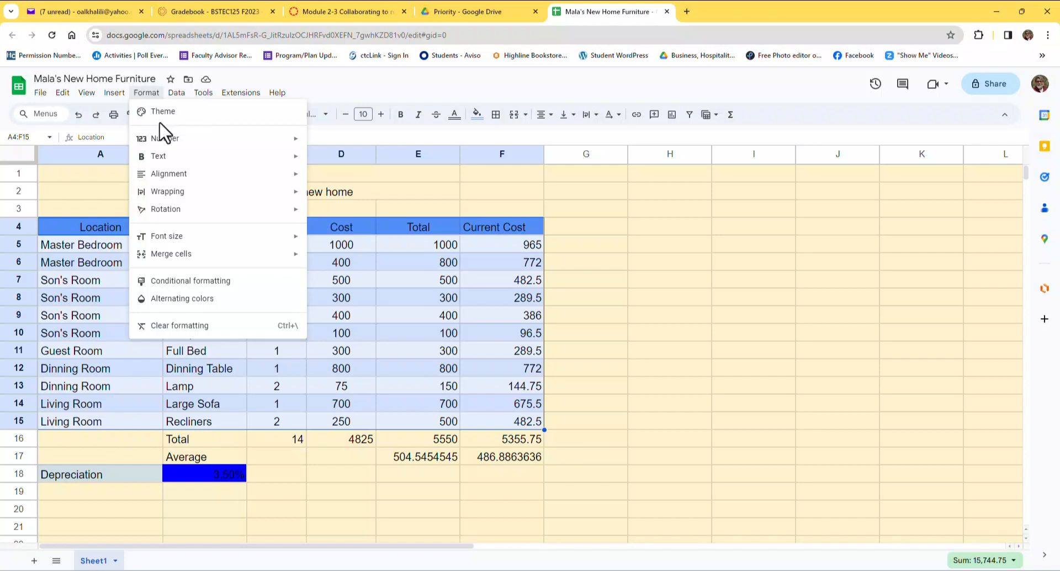
pyautogui.click(157, 110)
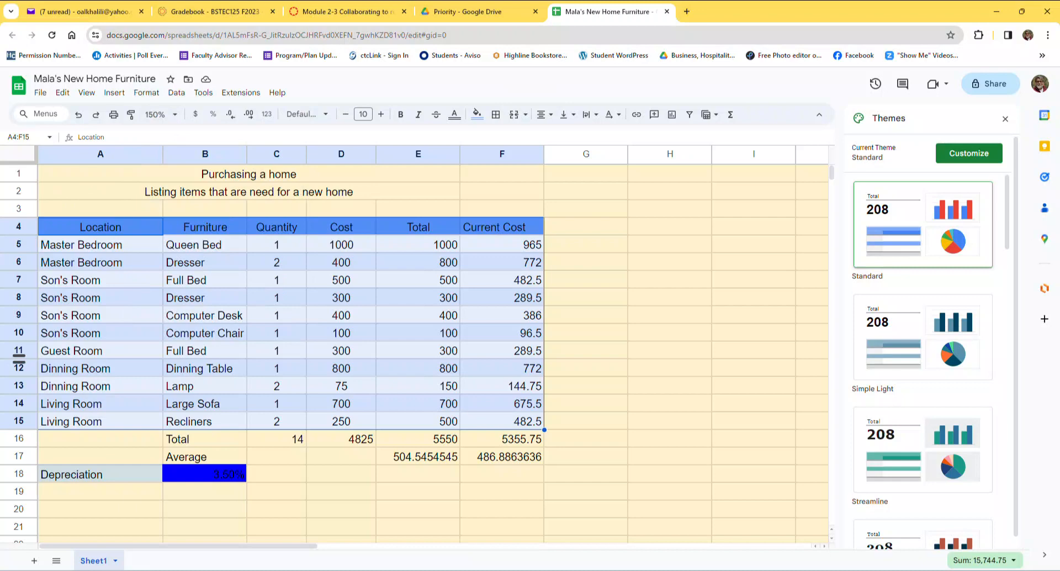
pyautogui.scroll(-7, 975, 399)
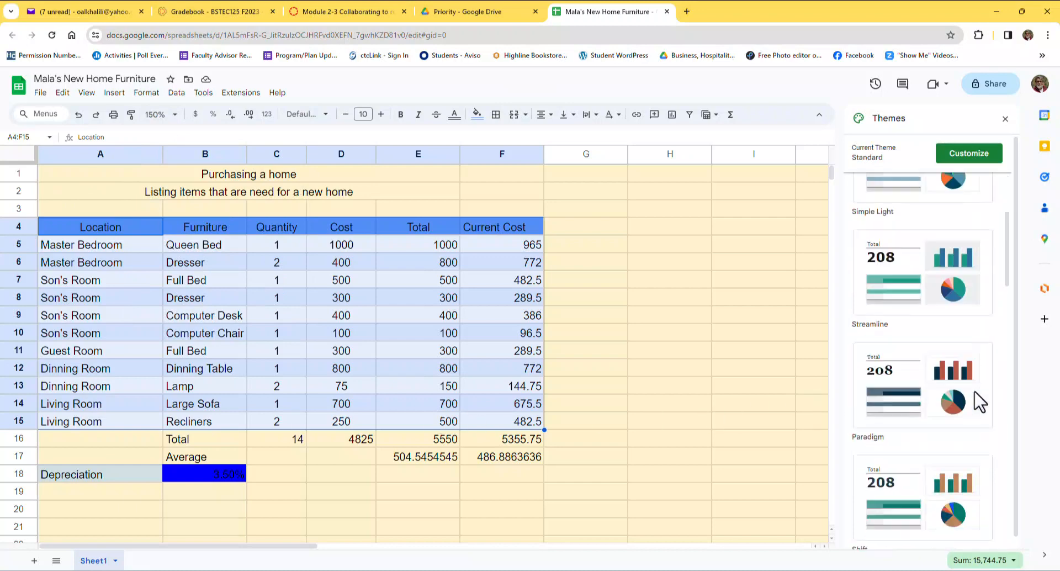
pyautogui.scroll(-2, 980, 401)
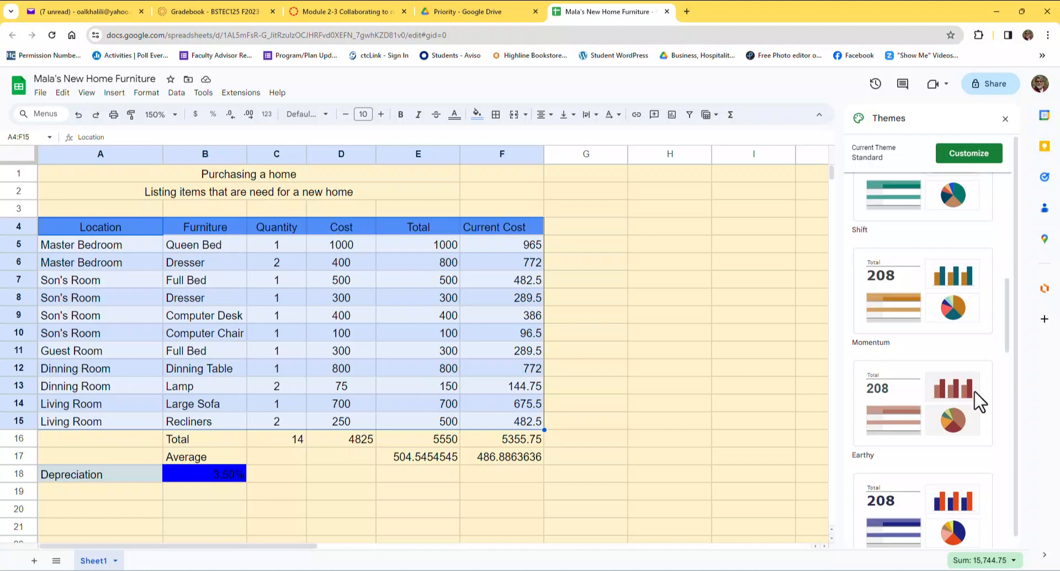
pyautogui.scroll(-1, 978, 403)
pyautogui.scroll(-9, 976, 404)
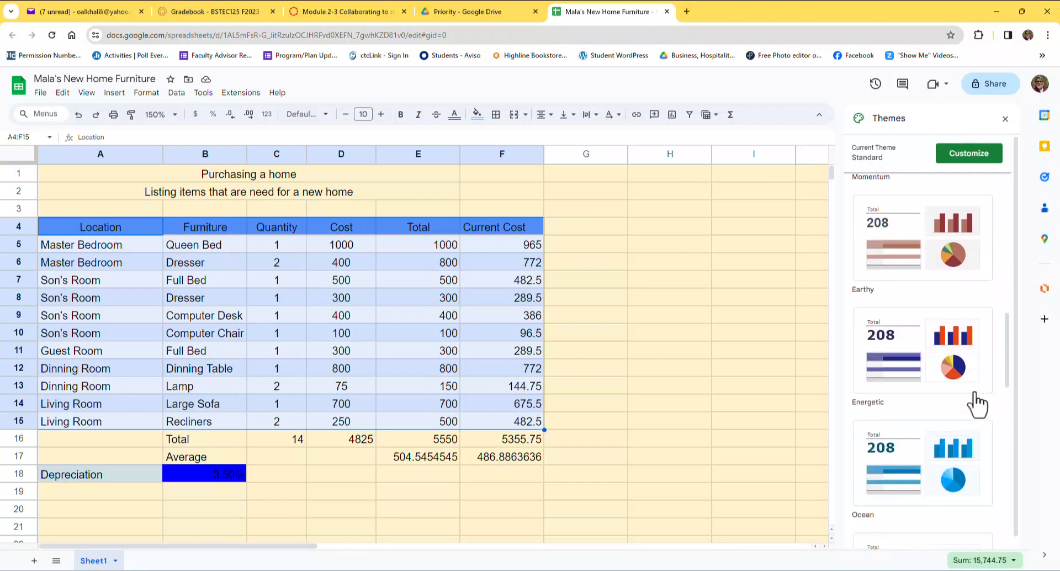
pyautogui.scroll(-7, 976, 406)
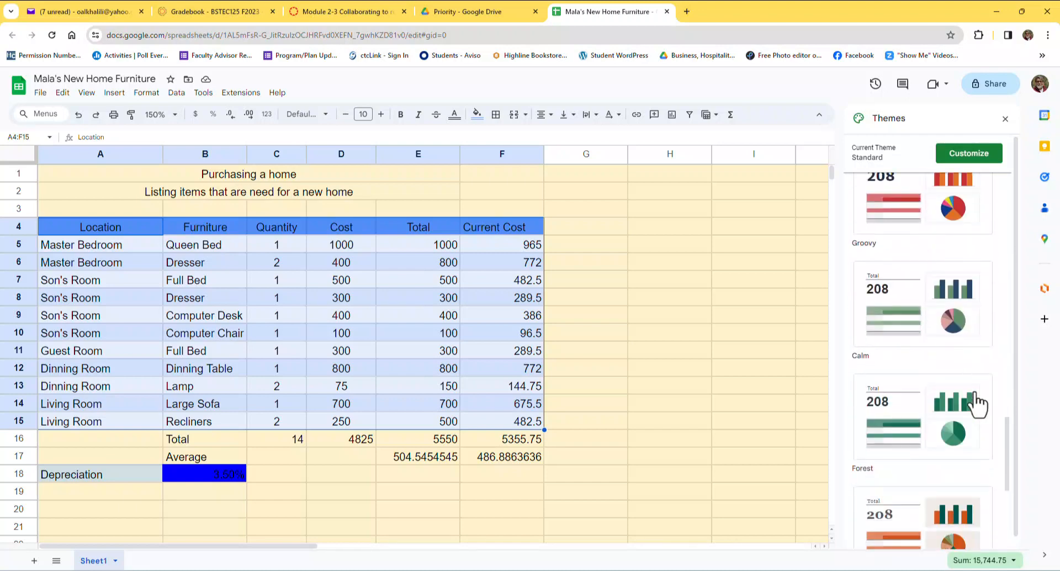
pyautogui.scroll(-1, 976, 404)
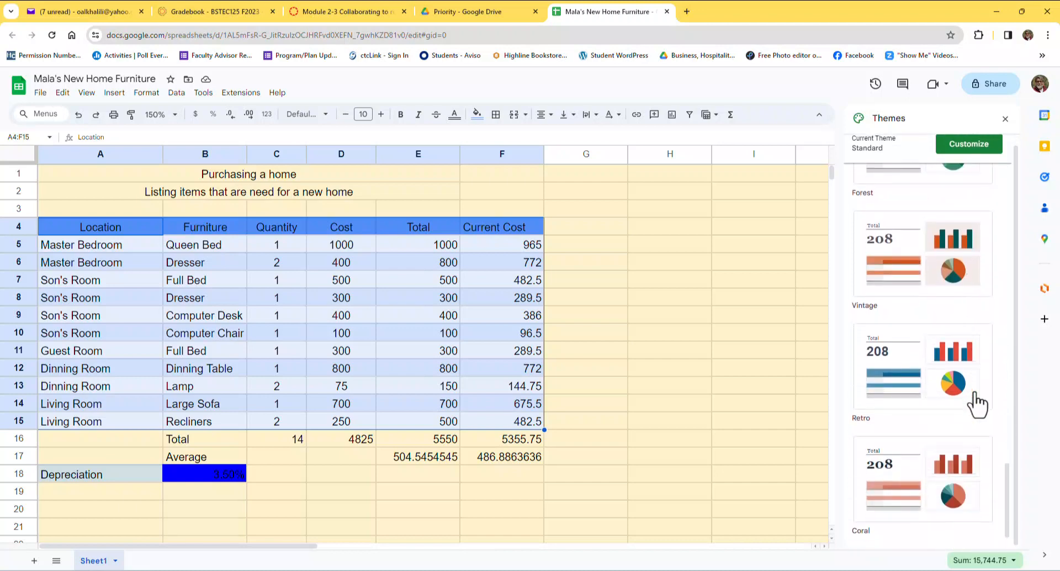
pyautogui.click(916, 518)
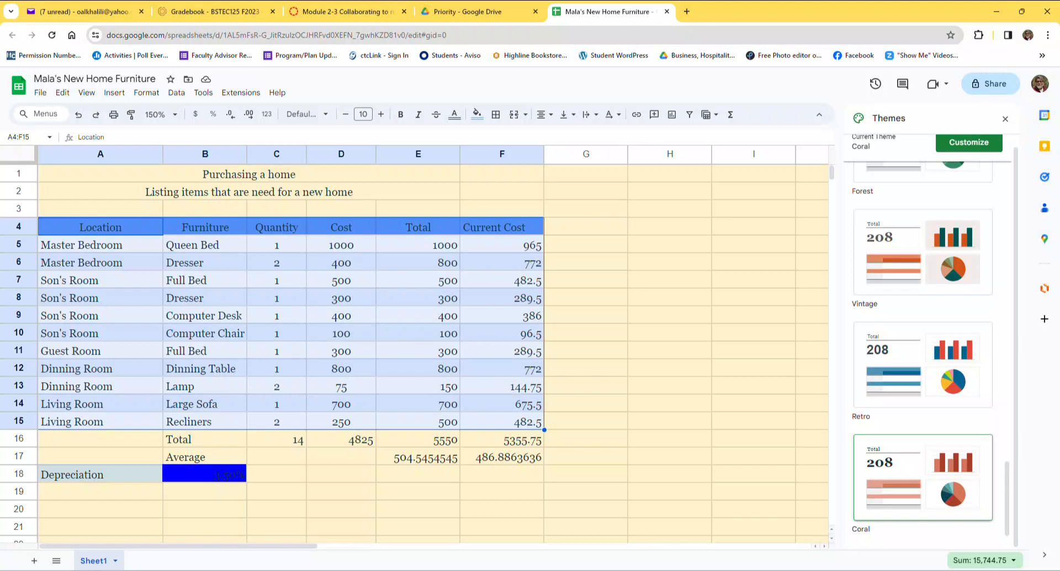
pyautogui.click(1005, 119)
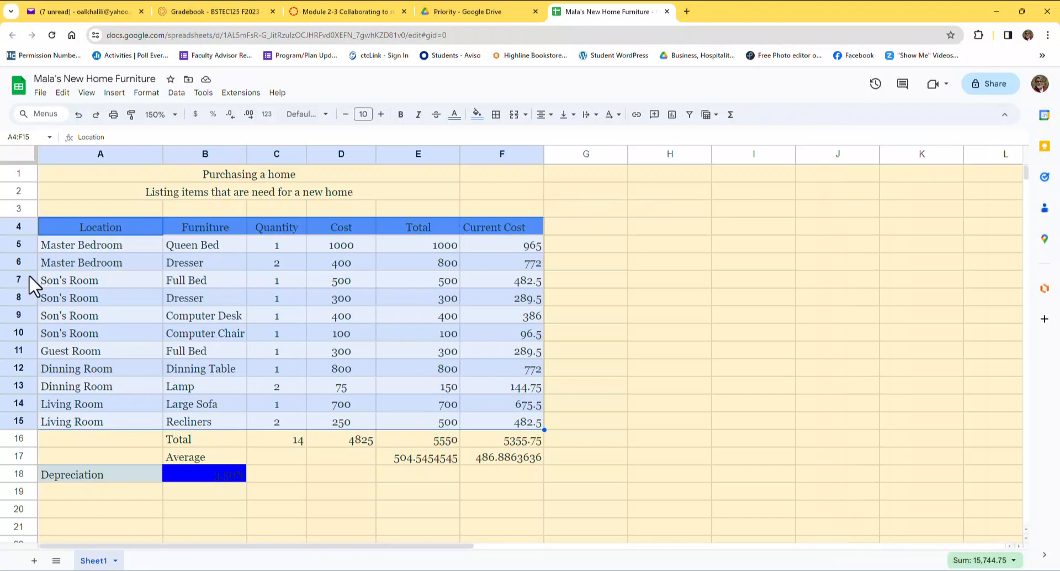
pyautogui.click(696, 227)
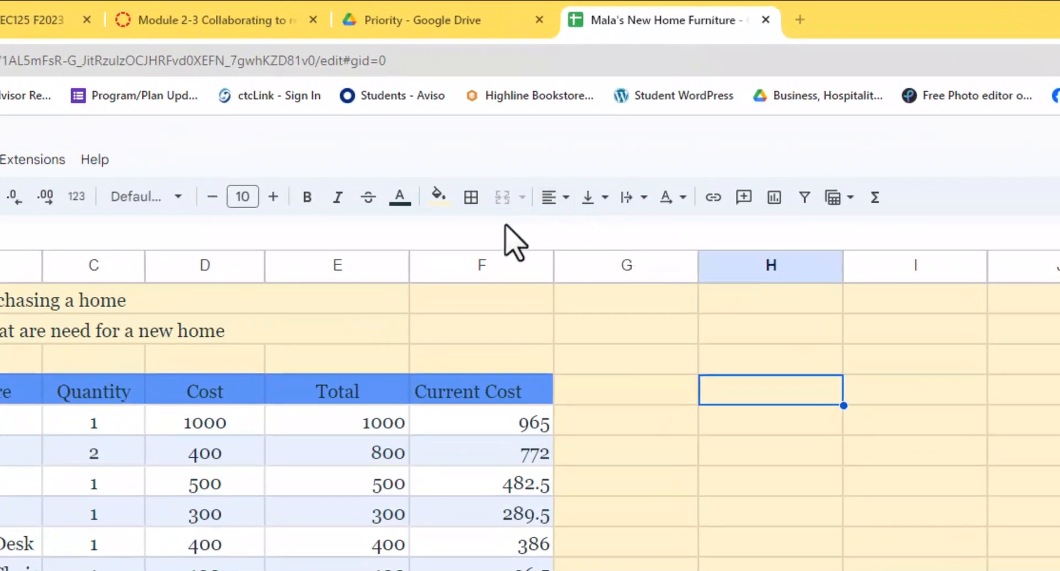
pyautogui.click(470, 199)
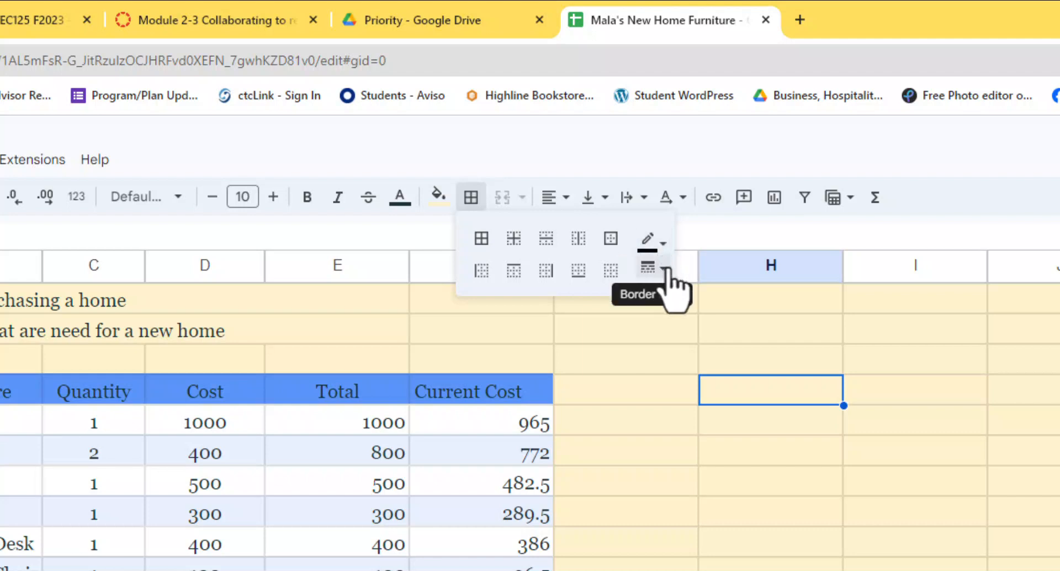
pyautogui.click(667, 271)
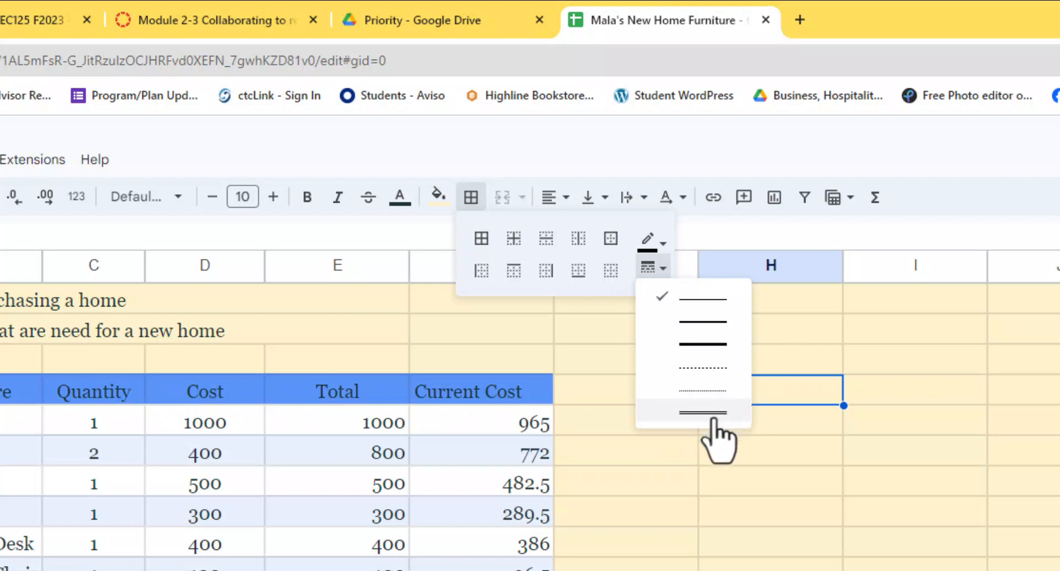
pyautogui.click(684, 481)
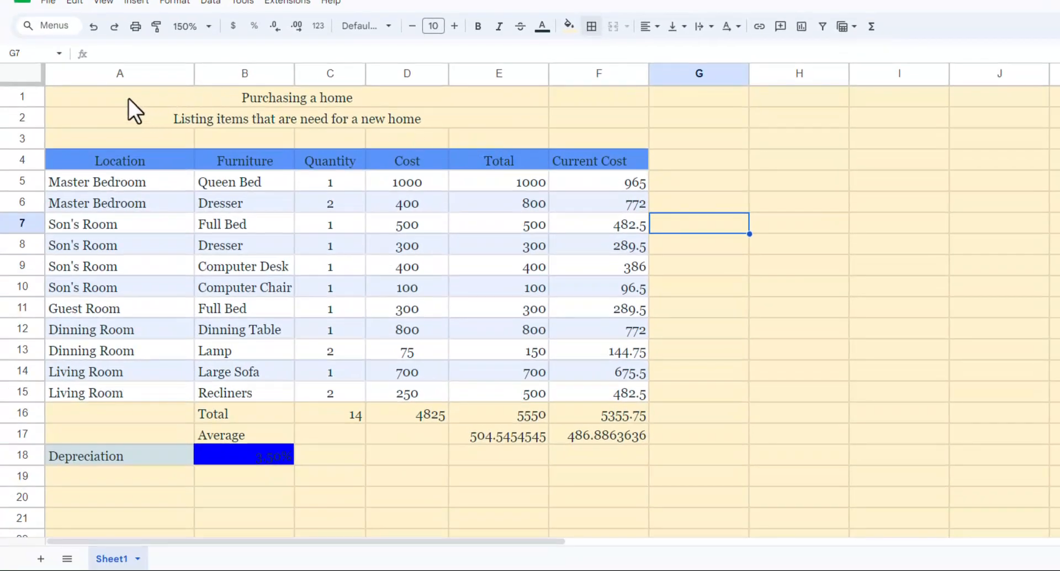
# Step: Extend the merged title and subtitle cells through column F, merging A1:F1 and A2:F2
pyautogui.moveTo(128, 98); pyautogui.dragTo(595, 98)
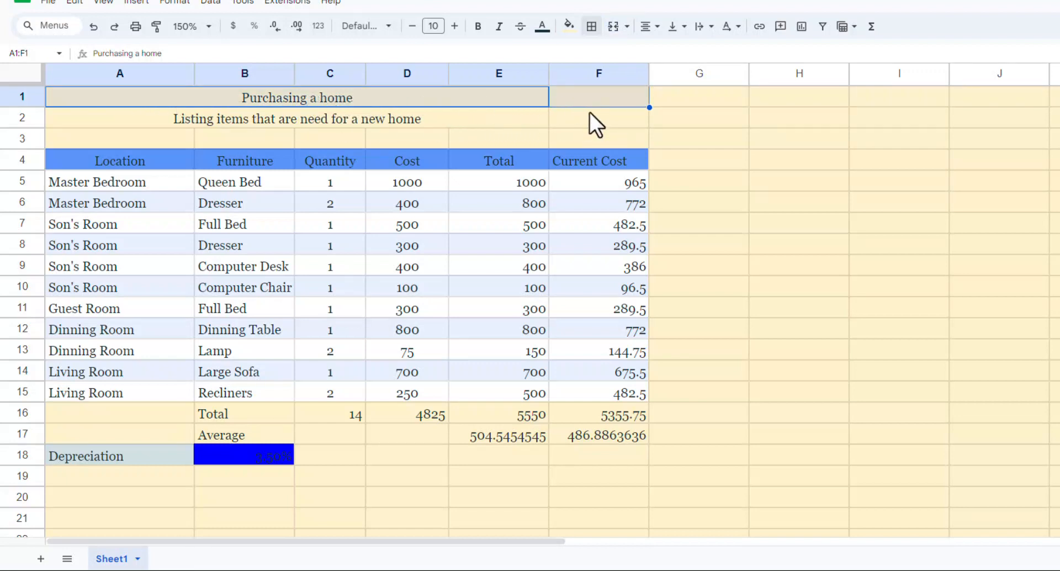
pyautogui.click(613, 27)
pyautogui.click(246, 118)
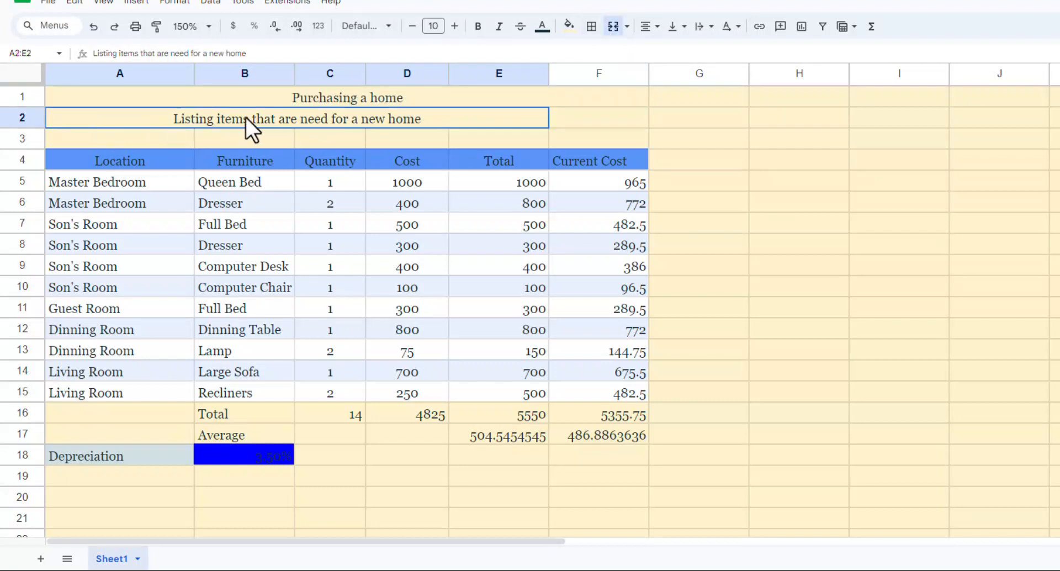
pyautogui.moveTo(548, 115); pyautogui.dragTo(588, 120)
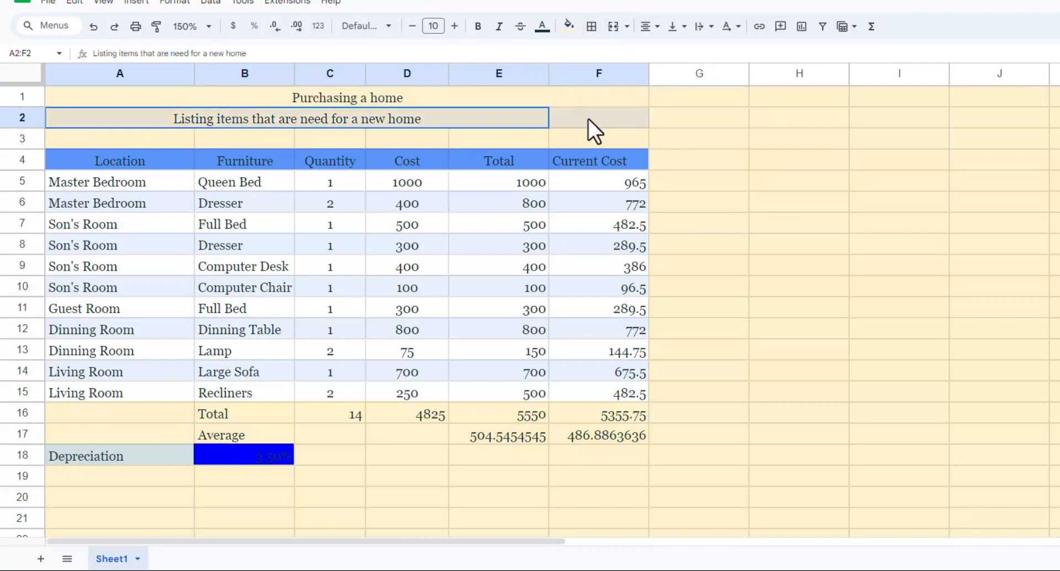
pyautogui.click(614, 27)
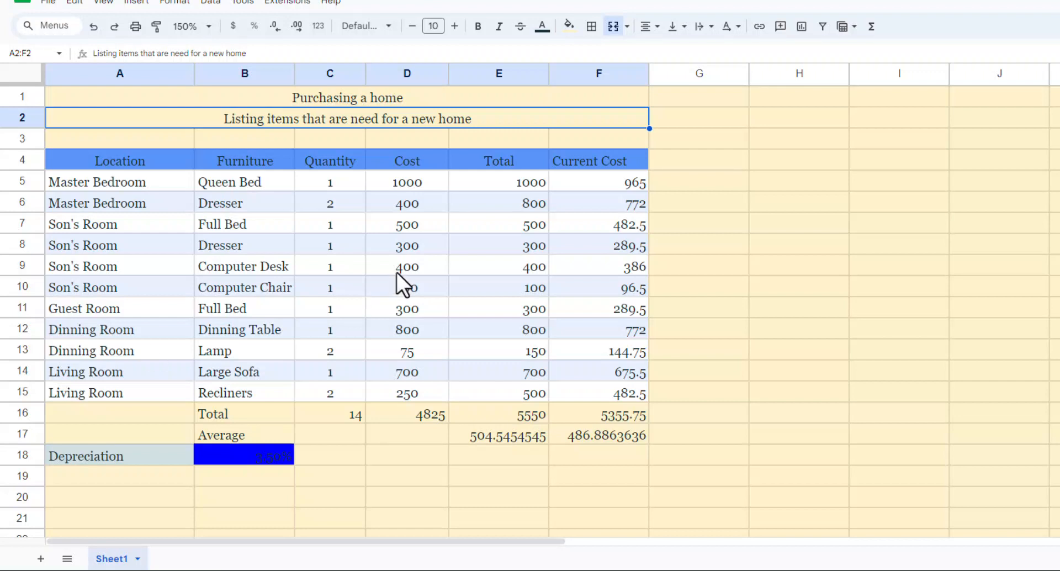
# Step: Add a thick blue bottom border beneath the title in A1:F1
pyautogui.click(397, 101)
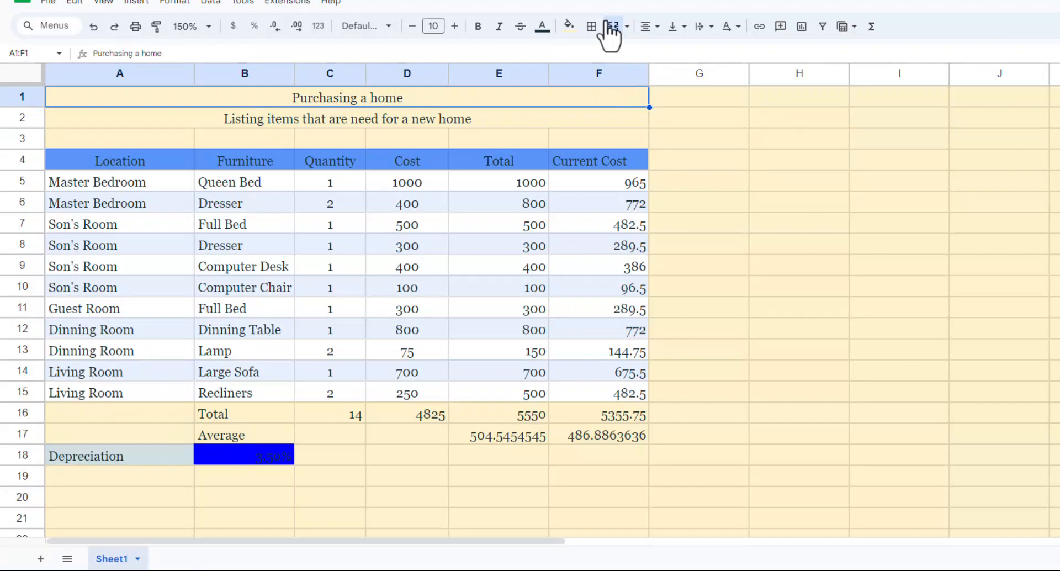
pyautogui.click(591, 26)
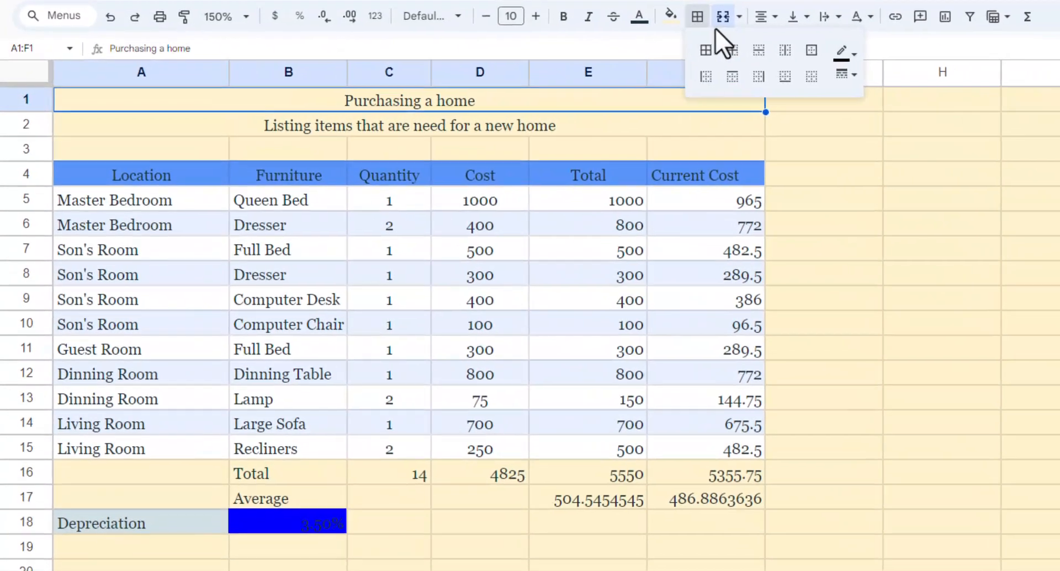
pyautogui.click(858, 74)
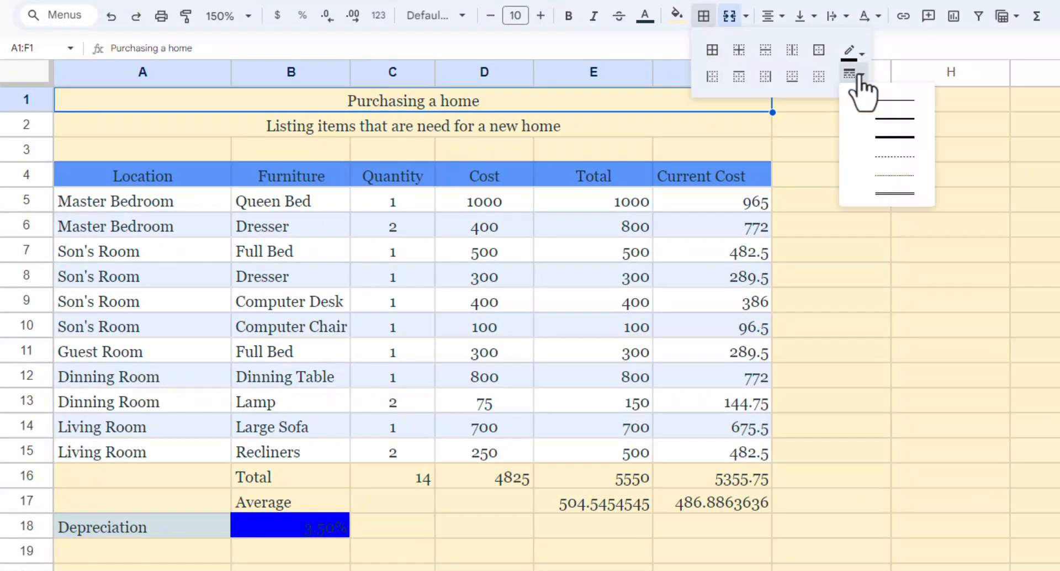
pyautogui.click(885, 139)
pyautogui.click(854, 54)
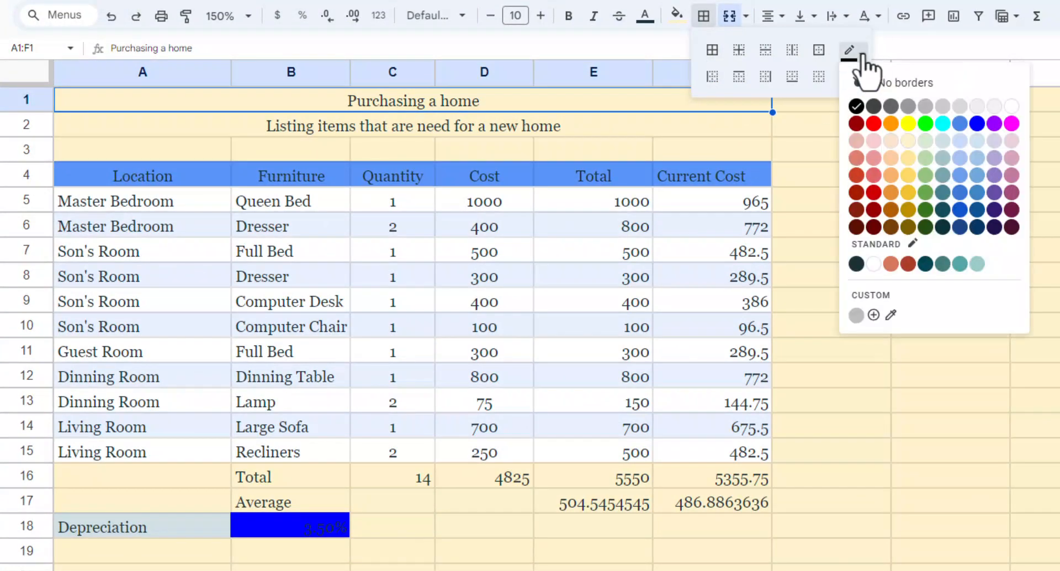
pyautogui.click(977, 123)
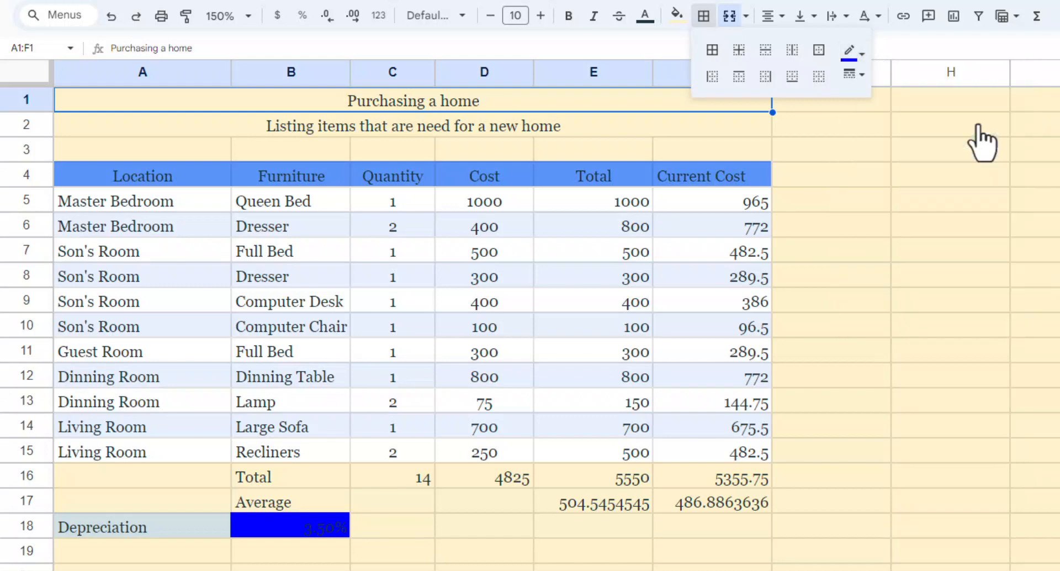
pyautogui.click(792, 77)
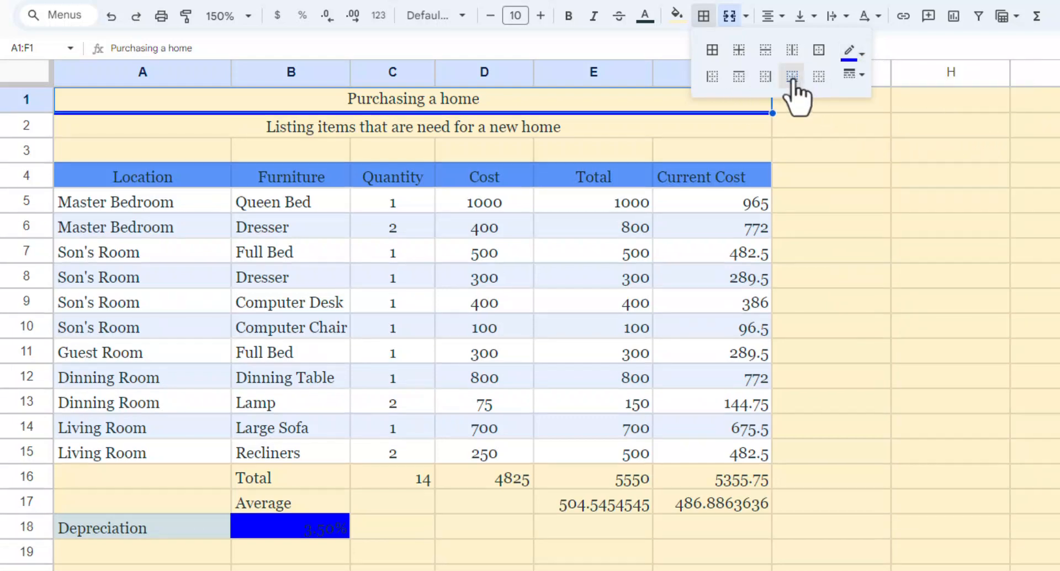
# Step: Add a blue double-line bottom border beneath the subtitle in A2:F2
pyautogui.click(517, 125)
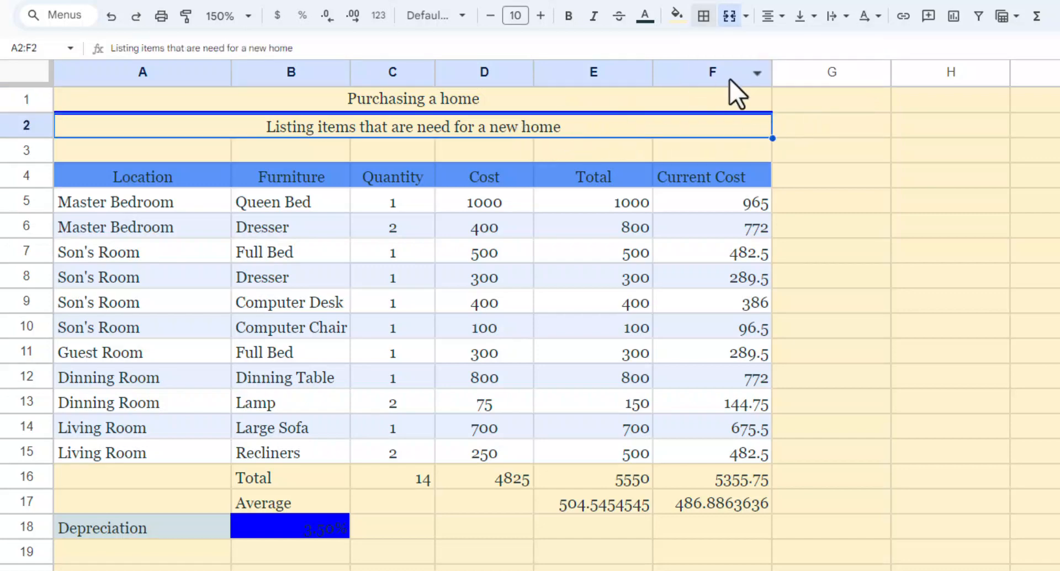
pyautogui.click(703, 16)
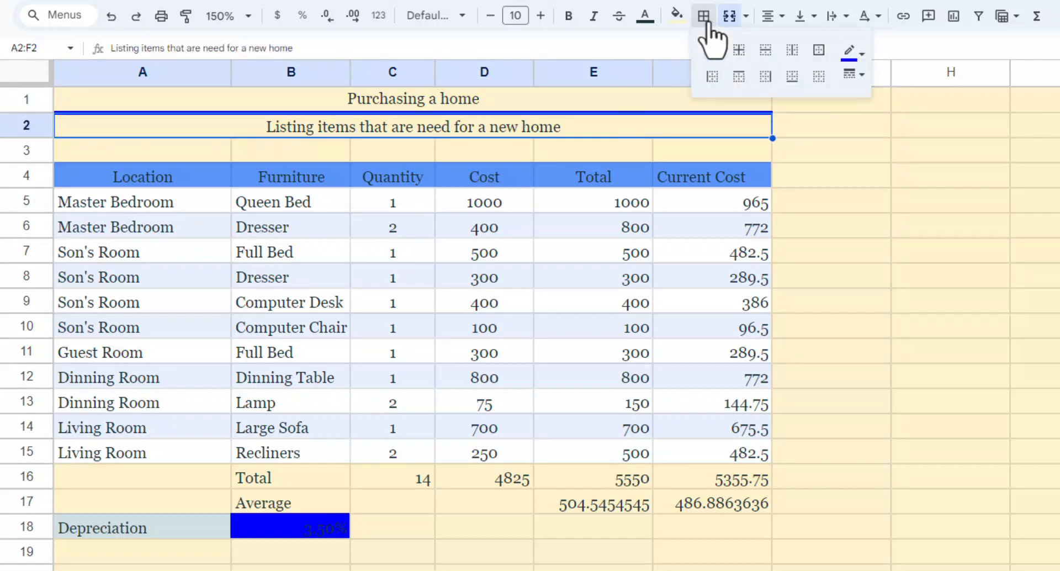
pyautogui.click(853, 74)
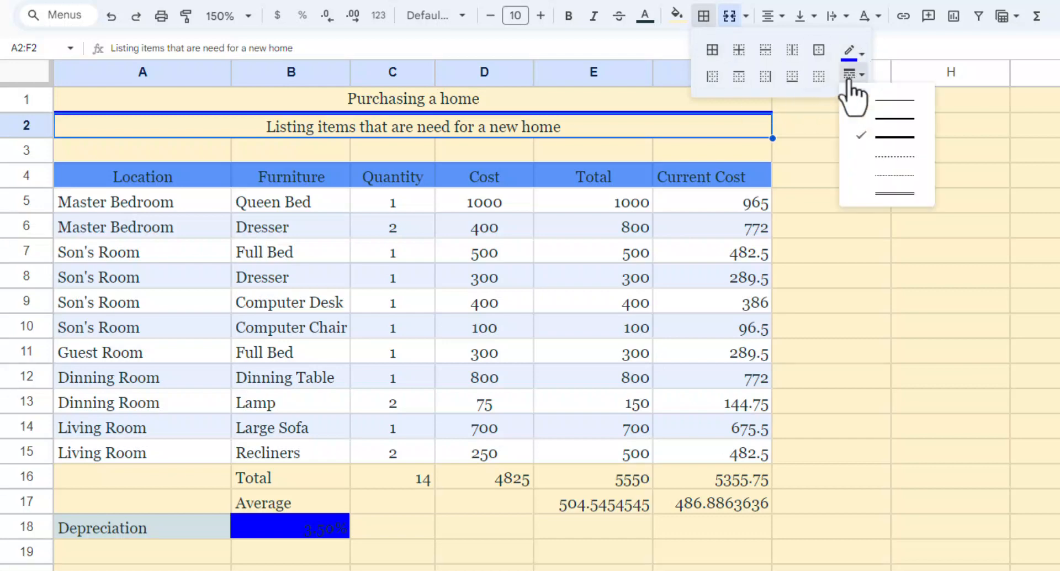
pyautogui.click(886, 193)
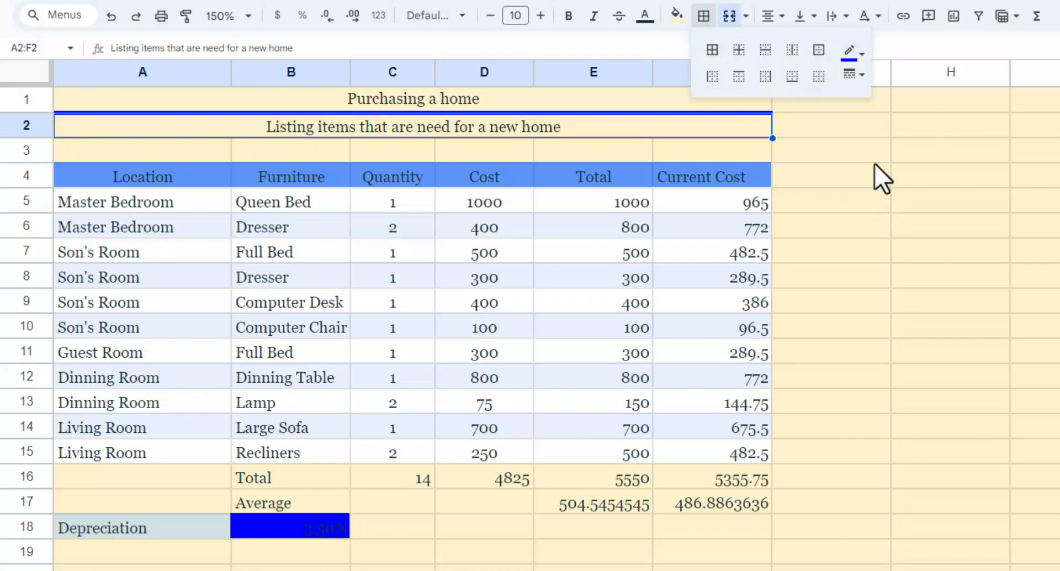
pyautogui.click(791, 76)
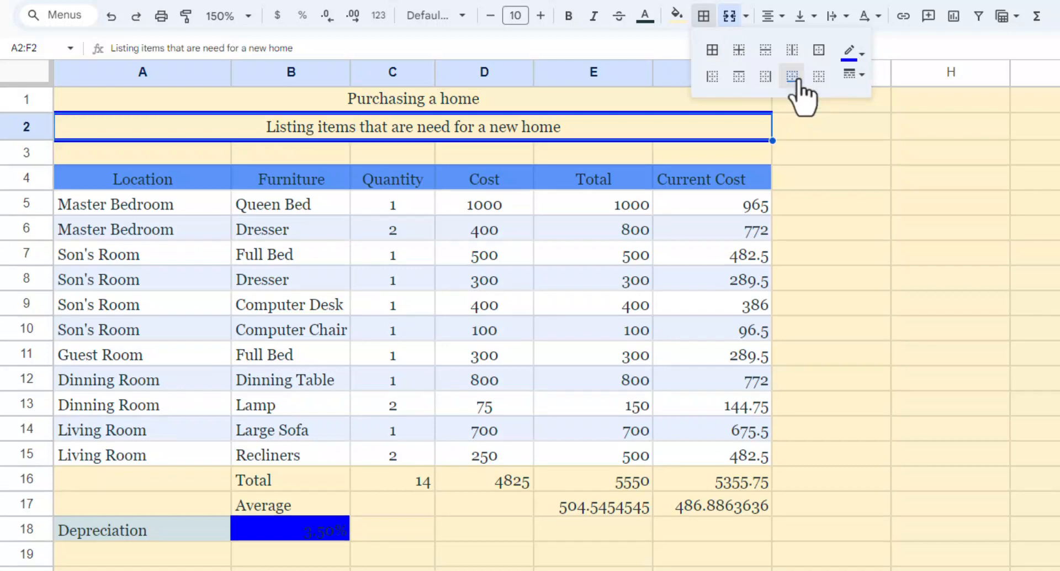
pyautogui.click(836, 157)
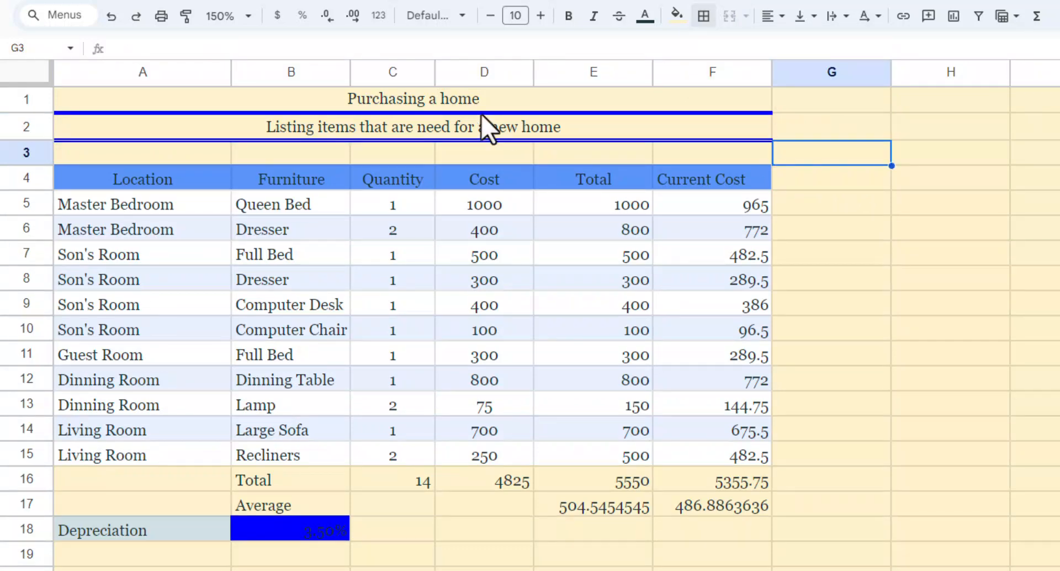
# Step: Put a black double-line outer border around the Depreciation label and percentage in A18:B18
pyautogui.click(406, 106)
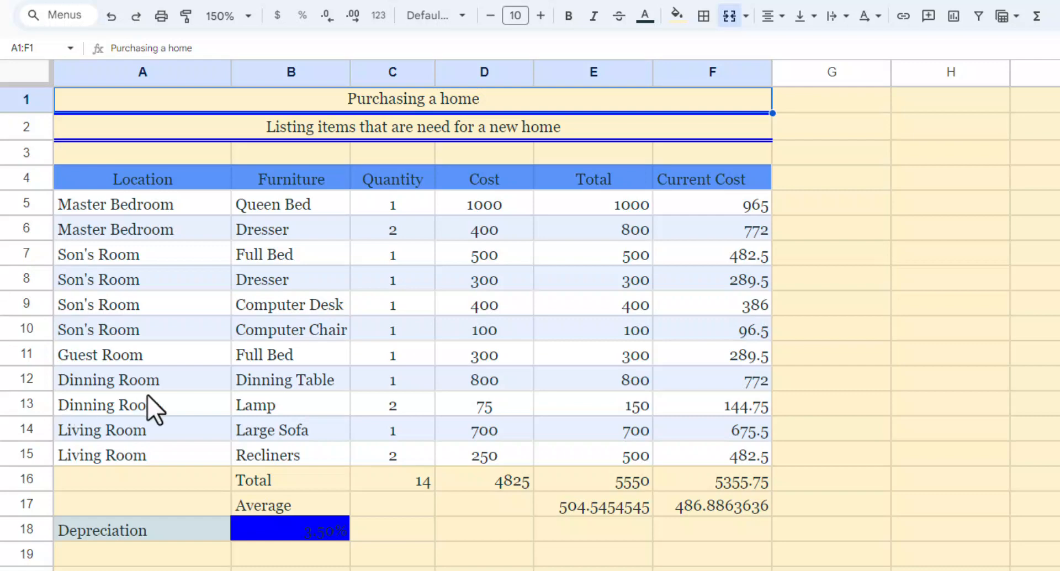
pyautogui.click(145, 528)
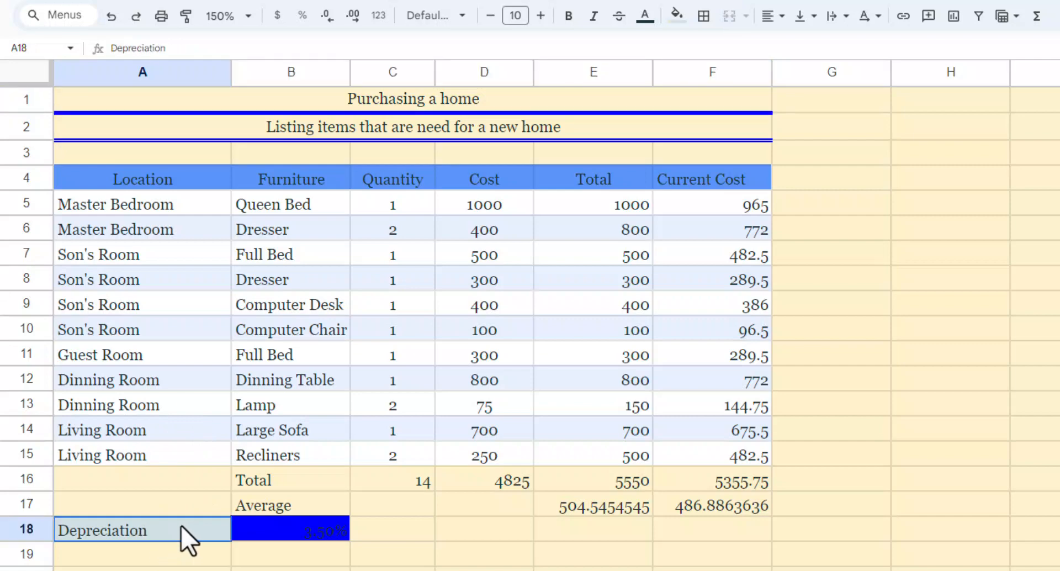
pyautogui.moveTo(181, 526); pyautogui.dragTo(304, 530)
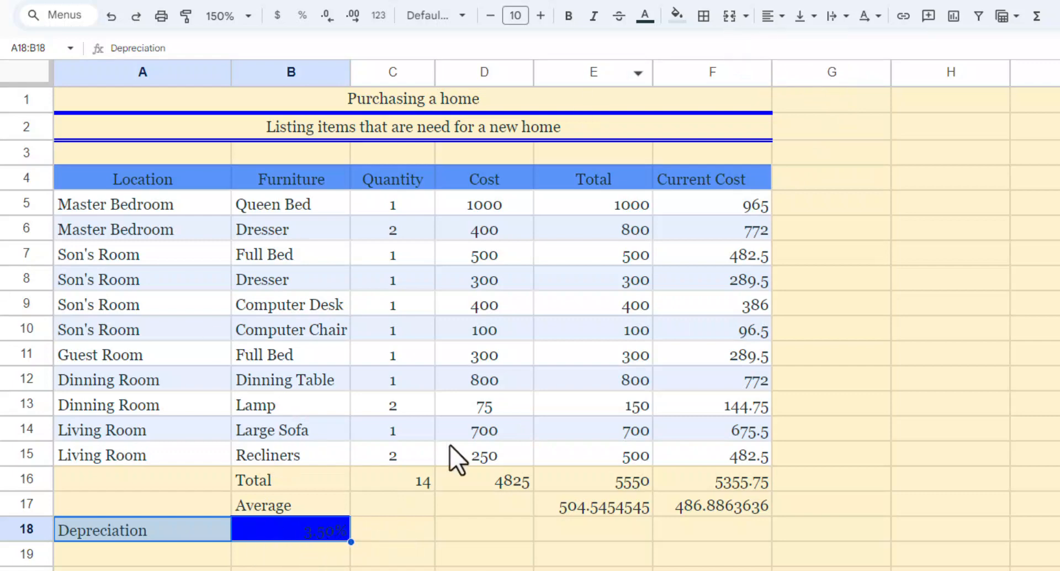
pyautogui.click(704, 21)
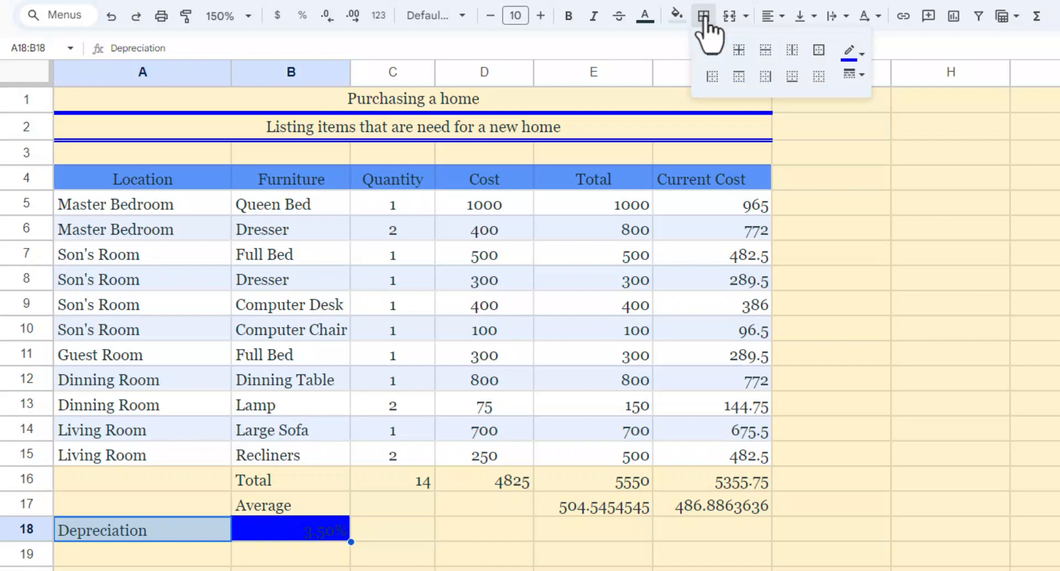
pyautogui.click(852, 58)
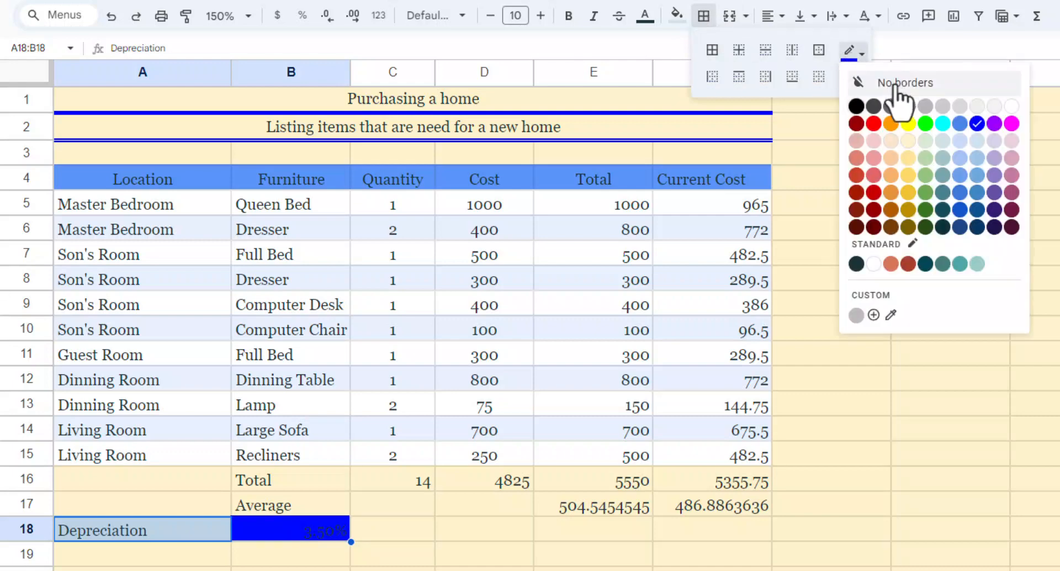
pyautogui.click(857, 107)
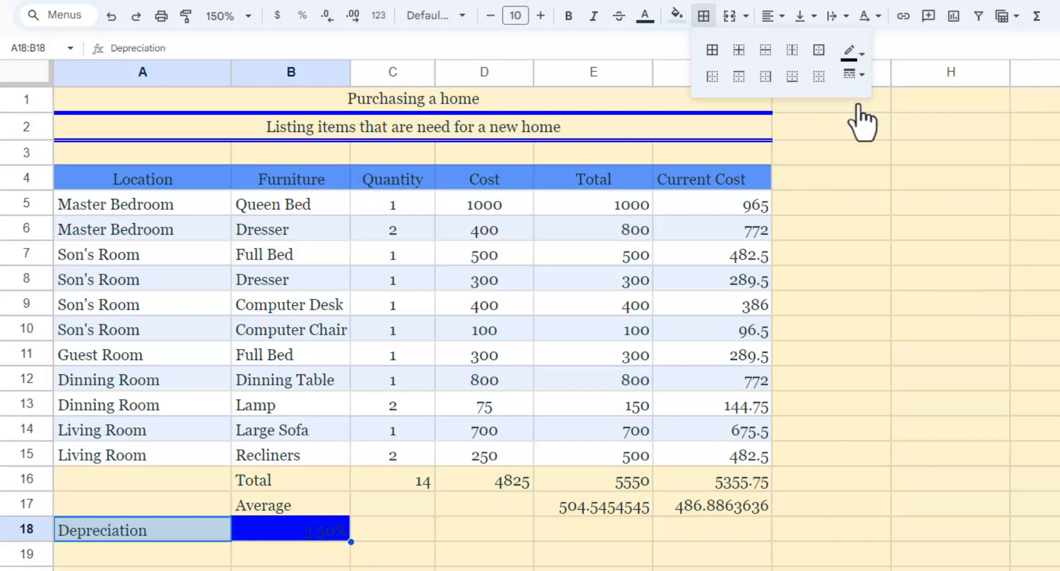
pyautogui.click(853, 75)
pyautogui.click(887, 193)
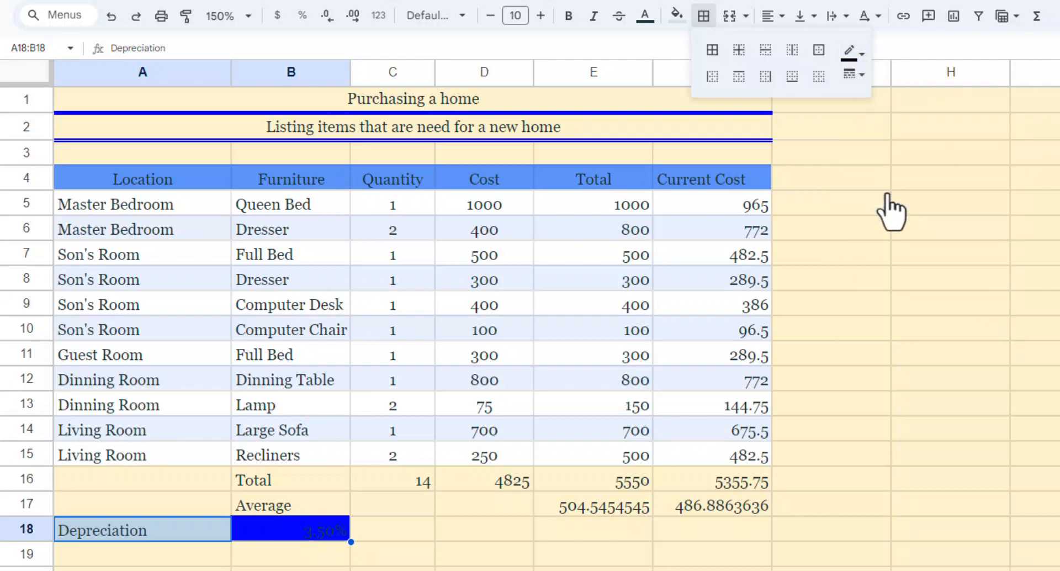
pyautogui.click(819, 51)
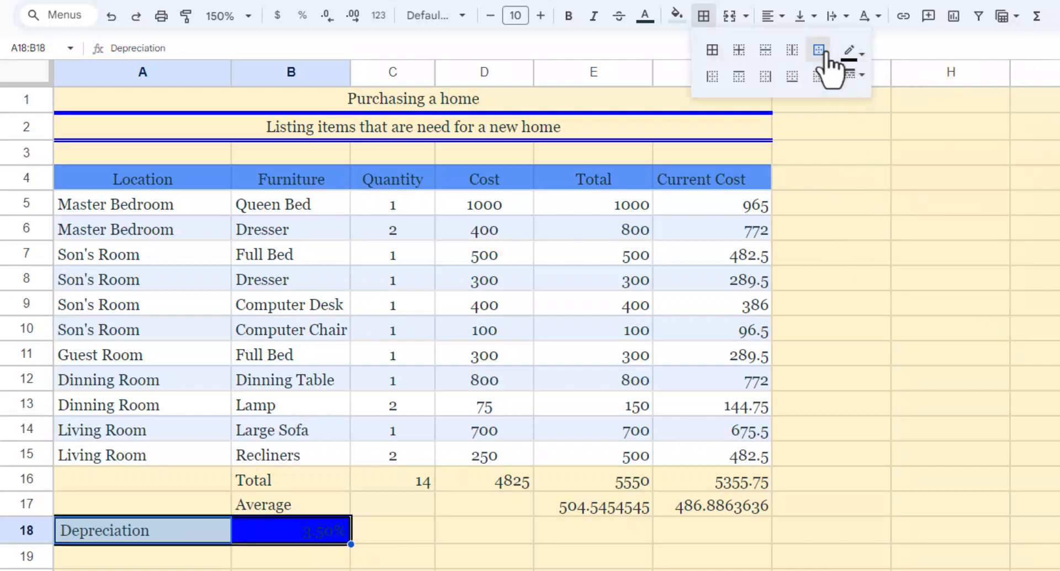
pyautogui.click(848, 386)
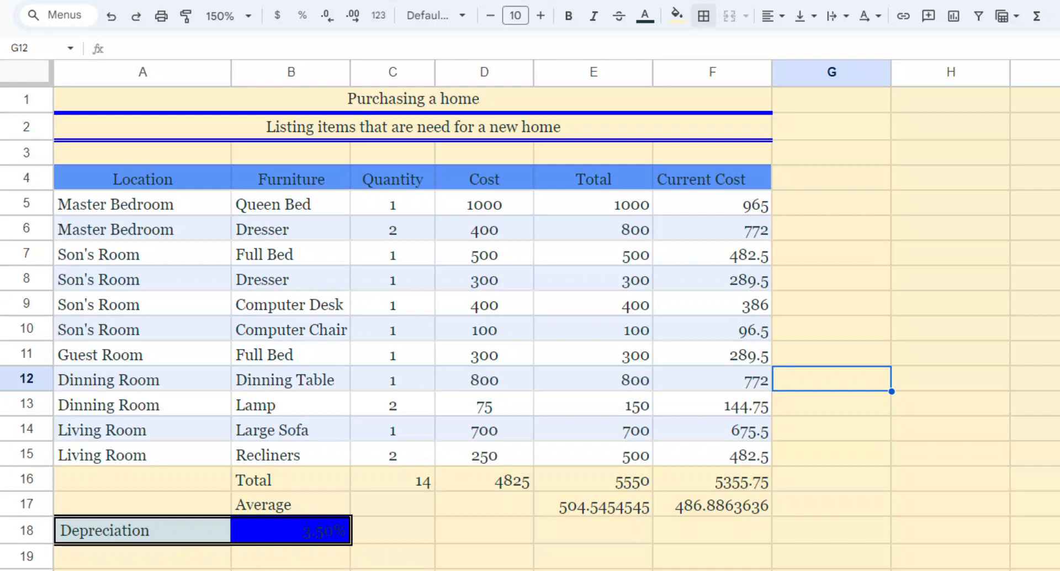
# Step: Put a thick black outer border around the furniture table A4:F15
pyautogui.click(133, 187)
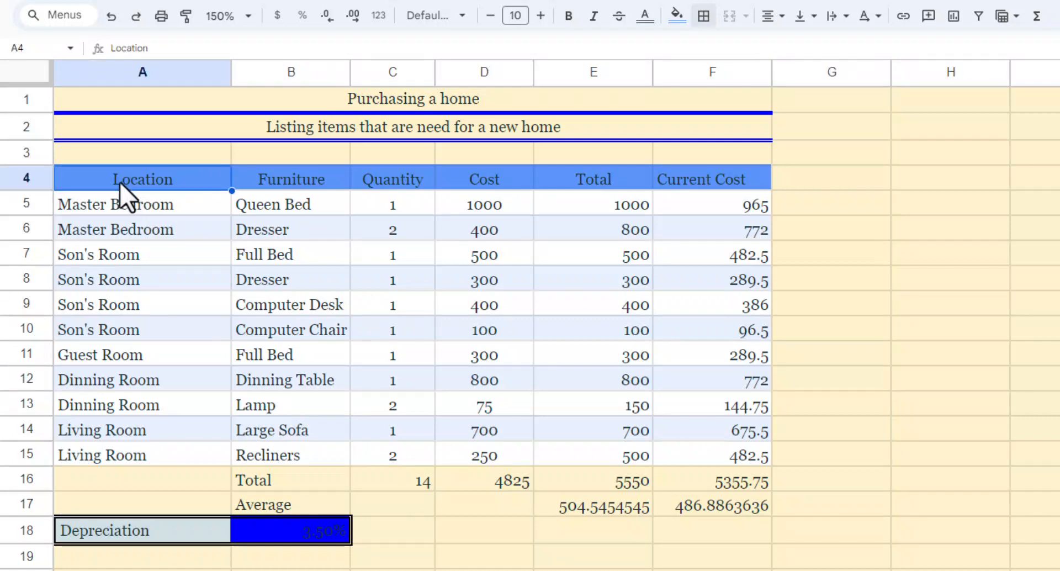
pyautogui.moveTo(105, 177); pyautogui.dragTo(706, 459)
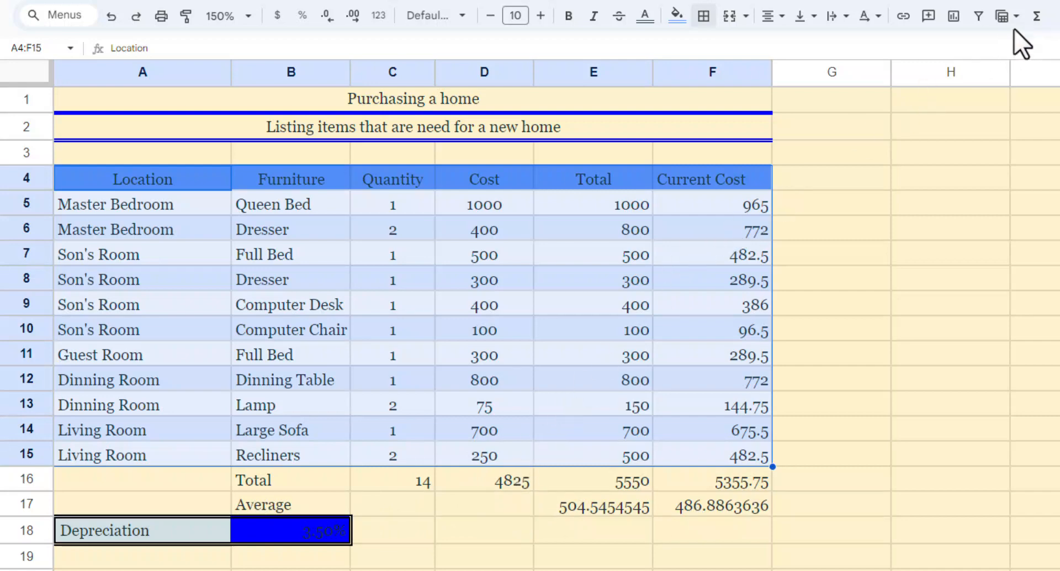
pyautogui.click(704, 18)
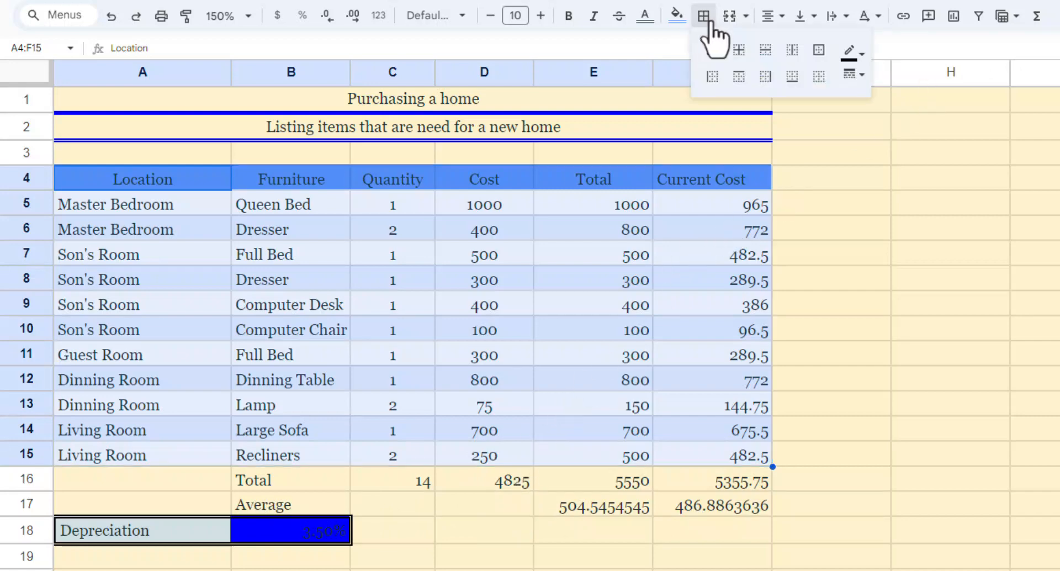
pyautogui.click(858, 83)
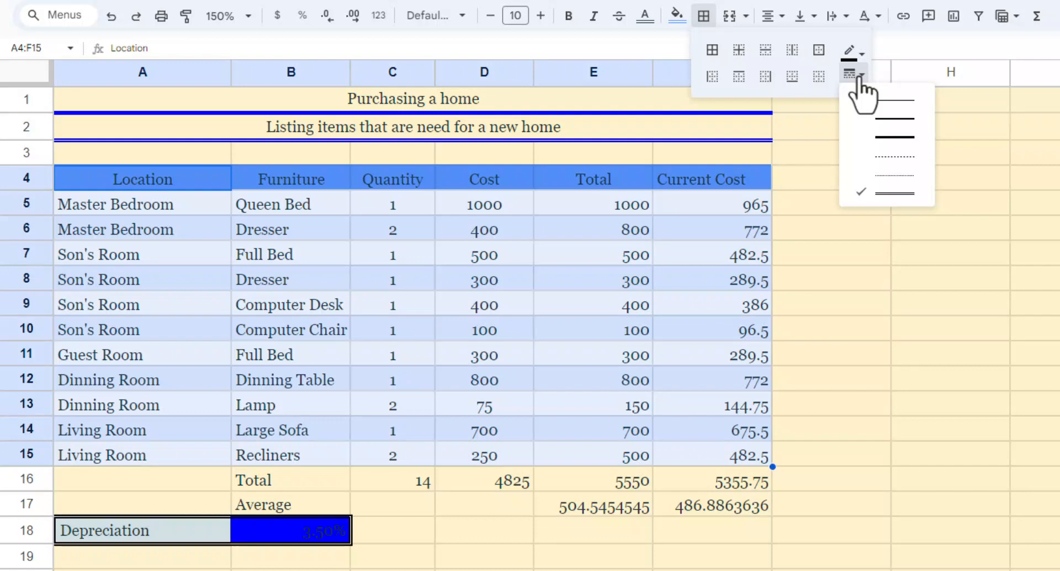
pyautogui.click(902, 138)
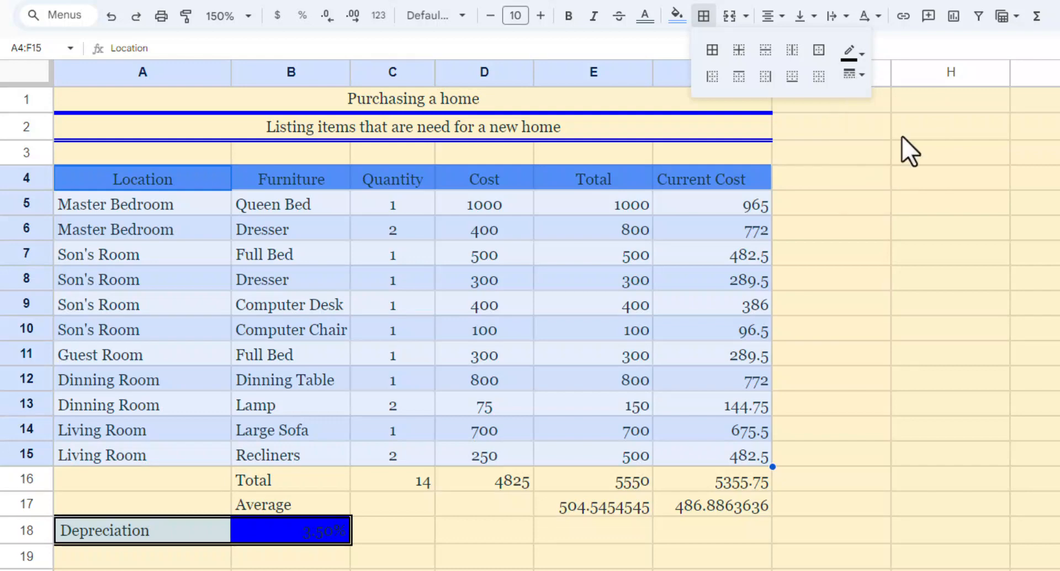
pyautogui.click(819, 50)
pyautogui.click(861, 415)
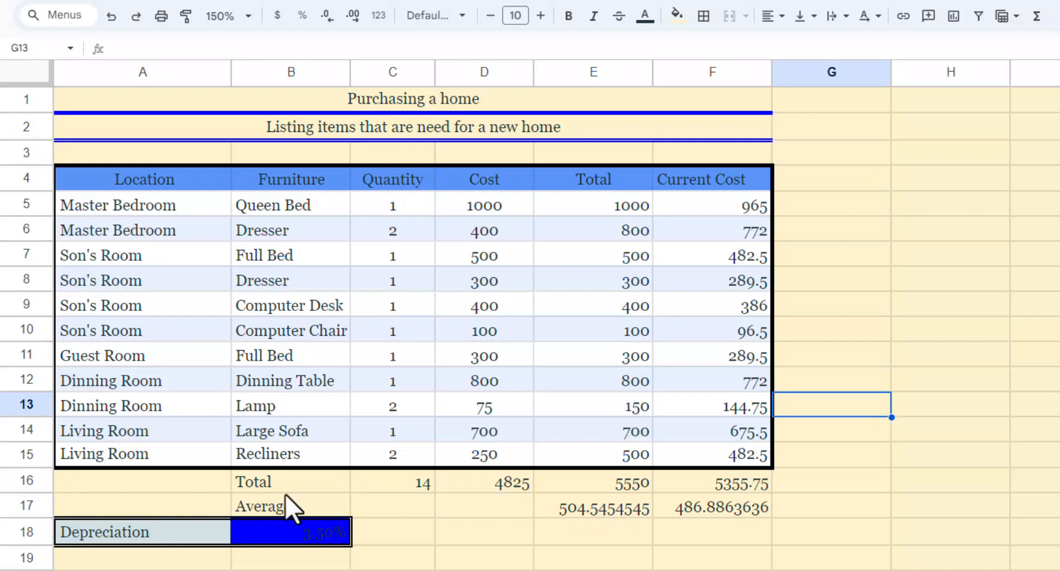
# Step: Put a thick black outer border around the Total and Average rows in B16:F17
pyautogui.moveTo(284, 481); pyautogui.dragTo(727, 509)
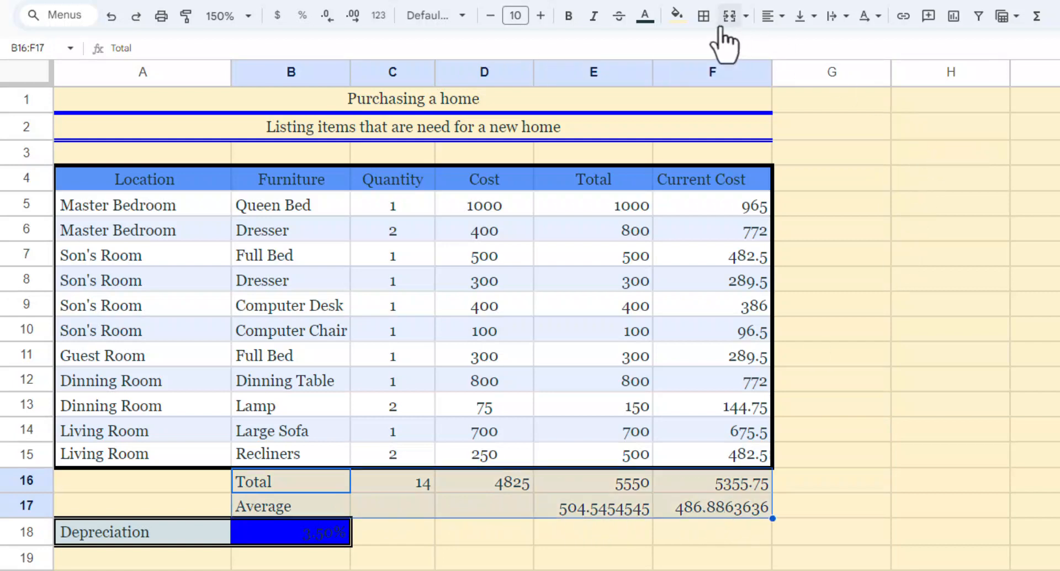
pyautogui.click(704, 15)
pyautogui.click(819, 51)
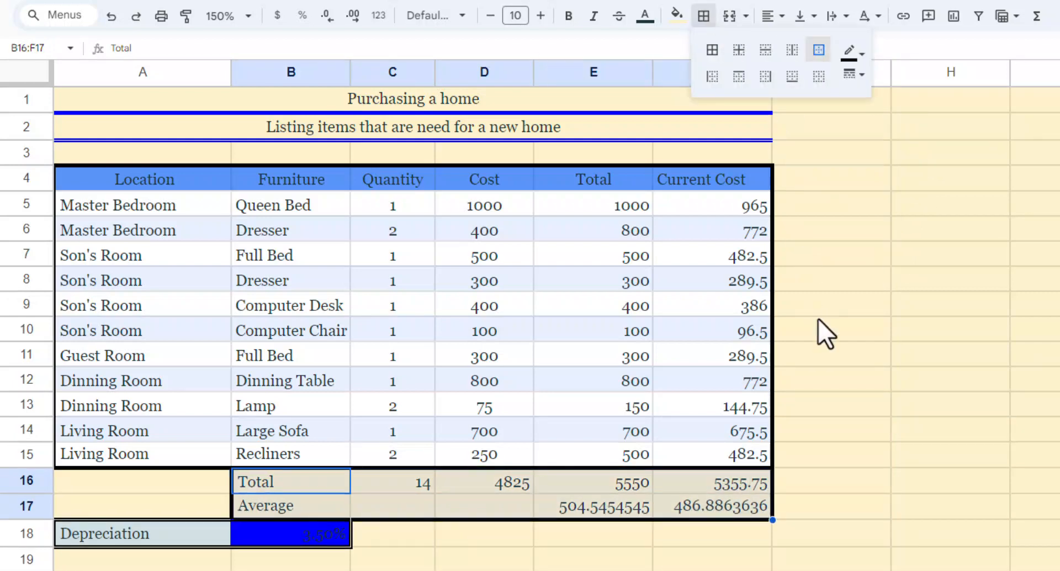
pyautogui.click(832, 355)
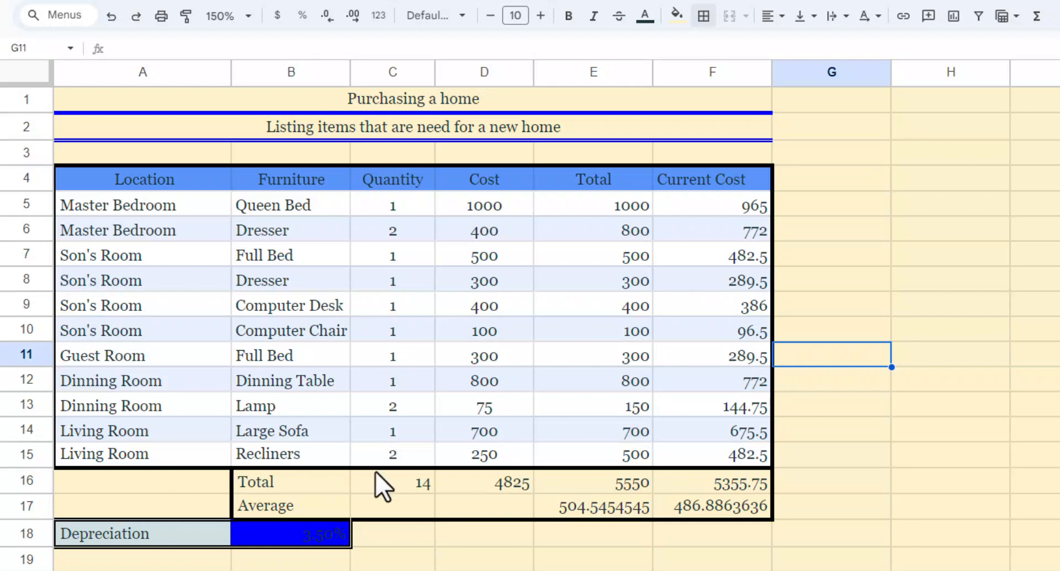
# Step: Add thin black inner borders between the cells of the Total and Average rows in B16:F17
pyautogui.moveTo(329, 484); pyautogui.dragTo(717, 508)
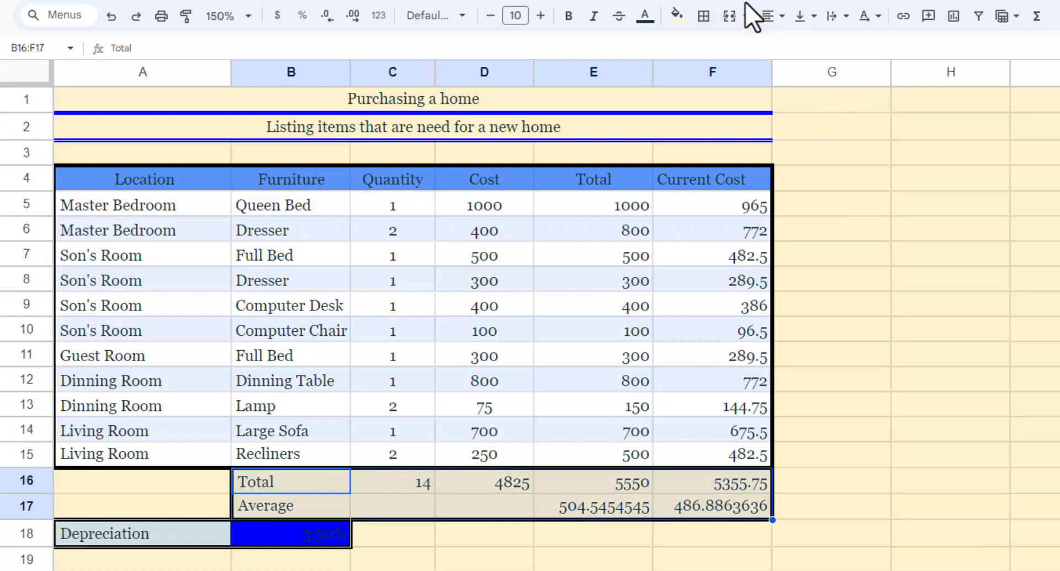
pyautogui.click(703, 17)
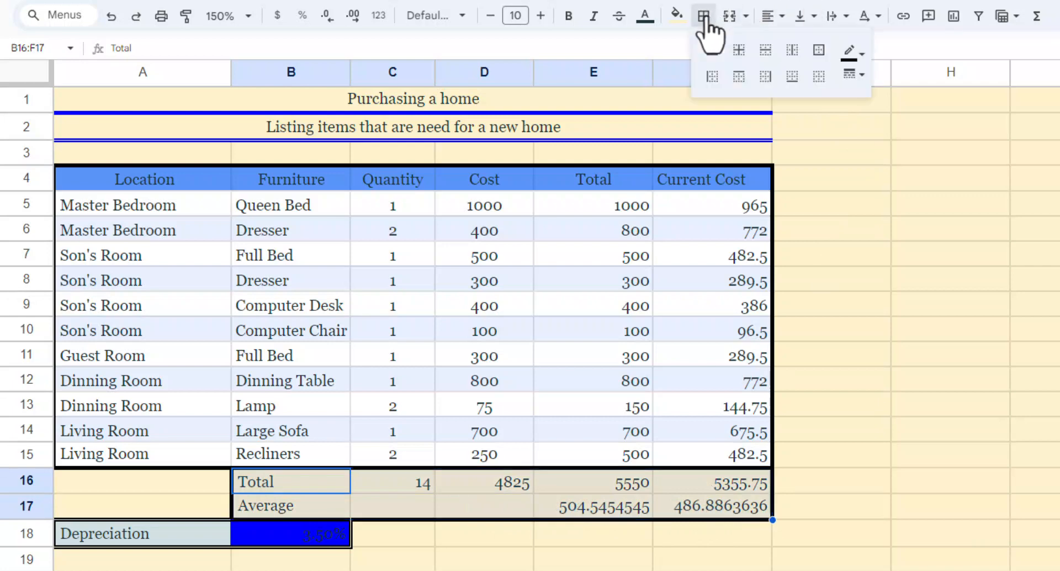
pyautogui.click(852, 75)
pyautogui.click(883, 102)
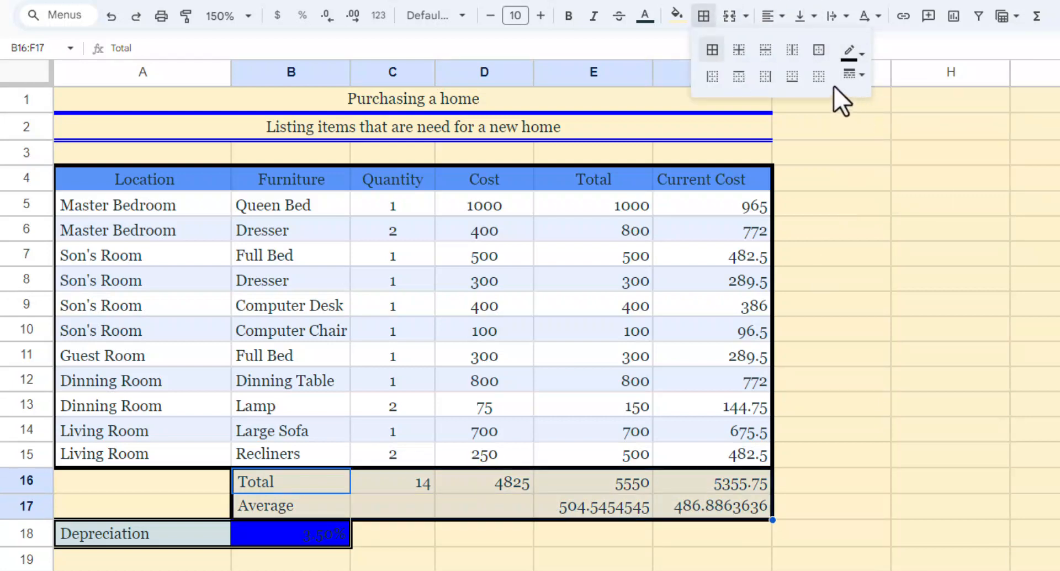
pyautogui.click(744, 52)
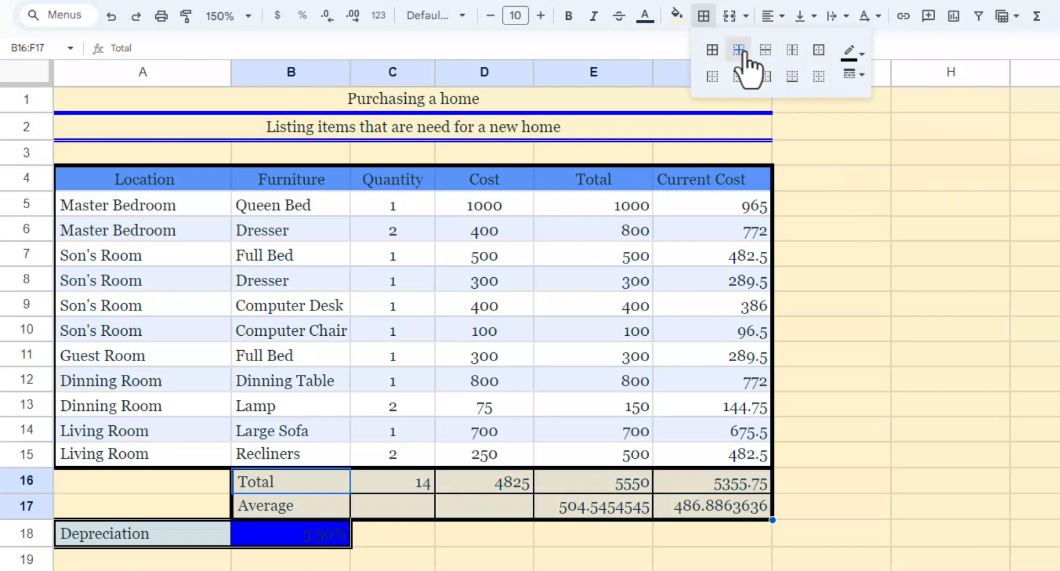
pyautogui.click(872, 356)
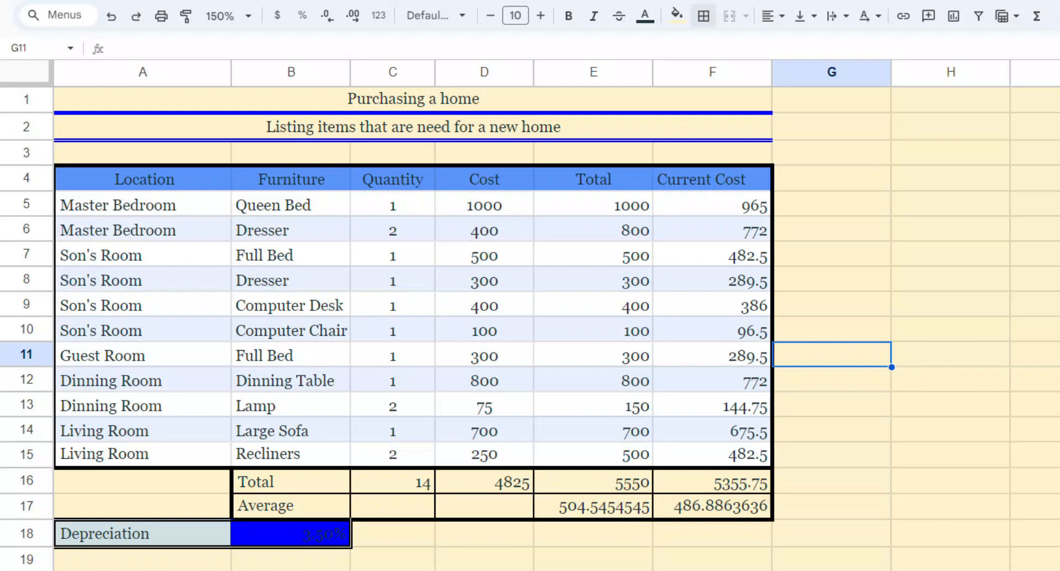
# Step: Format the title in A1:F1 with the Lobster font at size 18 and a cyan fill
pyautogui.click(394, 95)
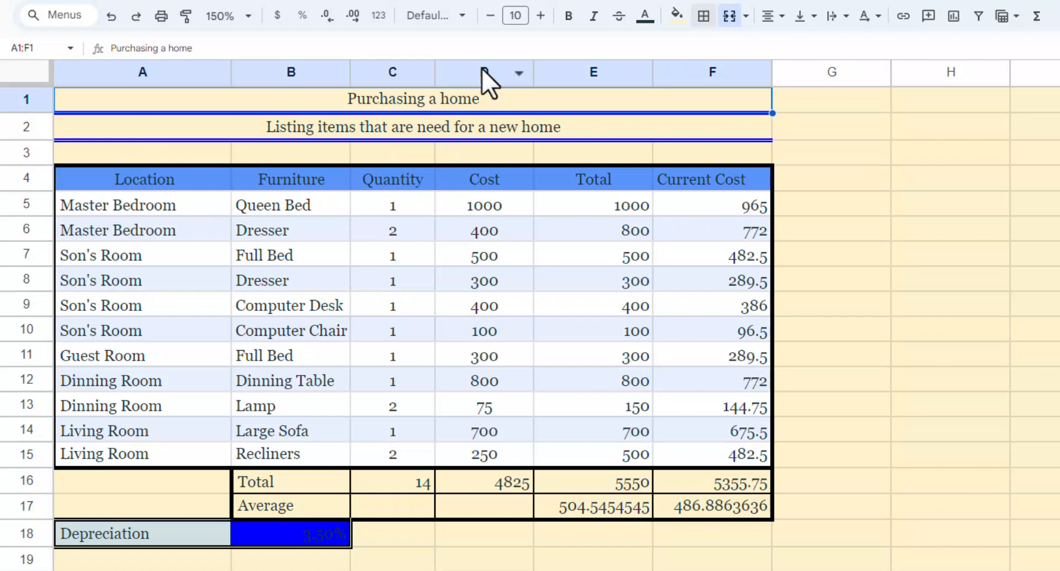
pyautogui.click(463, 17)
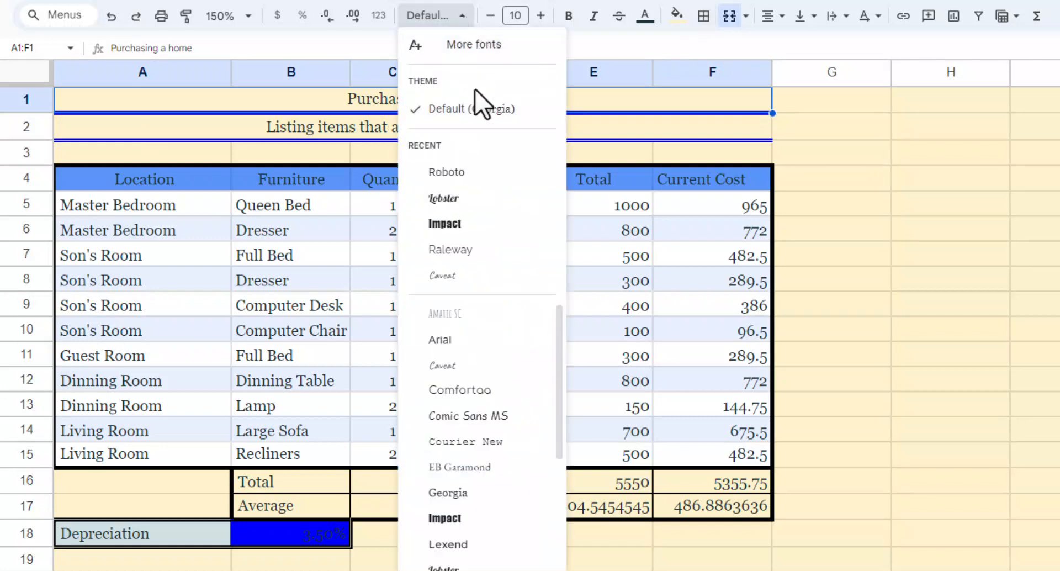
pyautogui.click(464, 198)
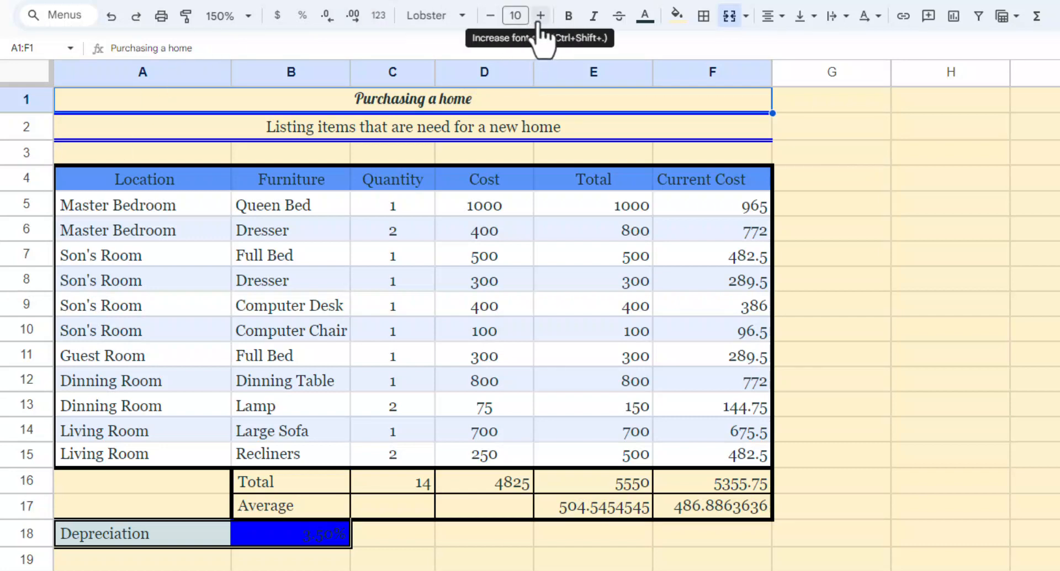
pyautogui.click(516, 17)
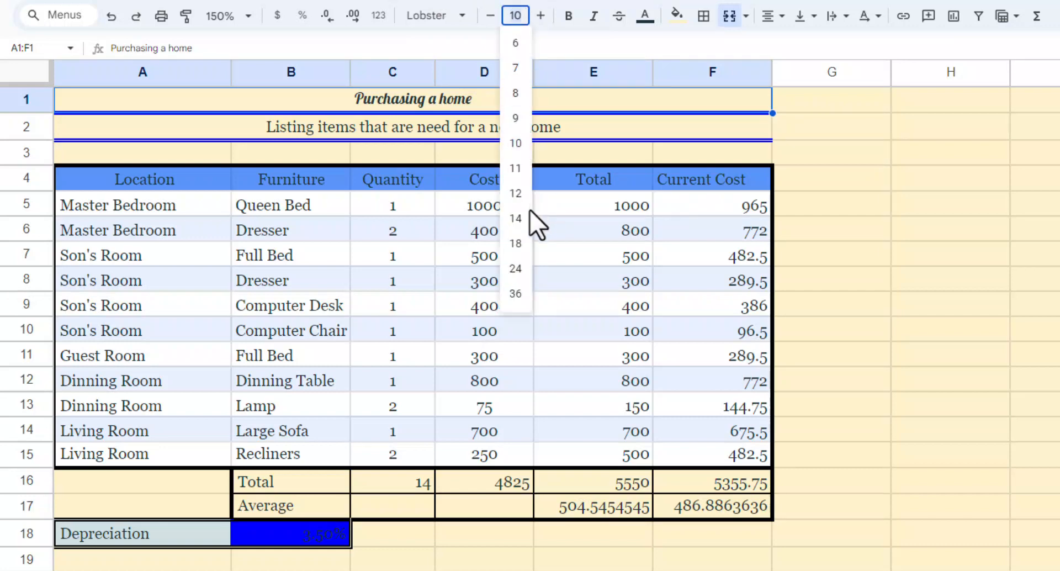
pyautogui.click(516, 243)
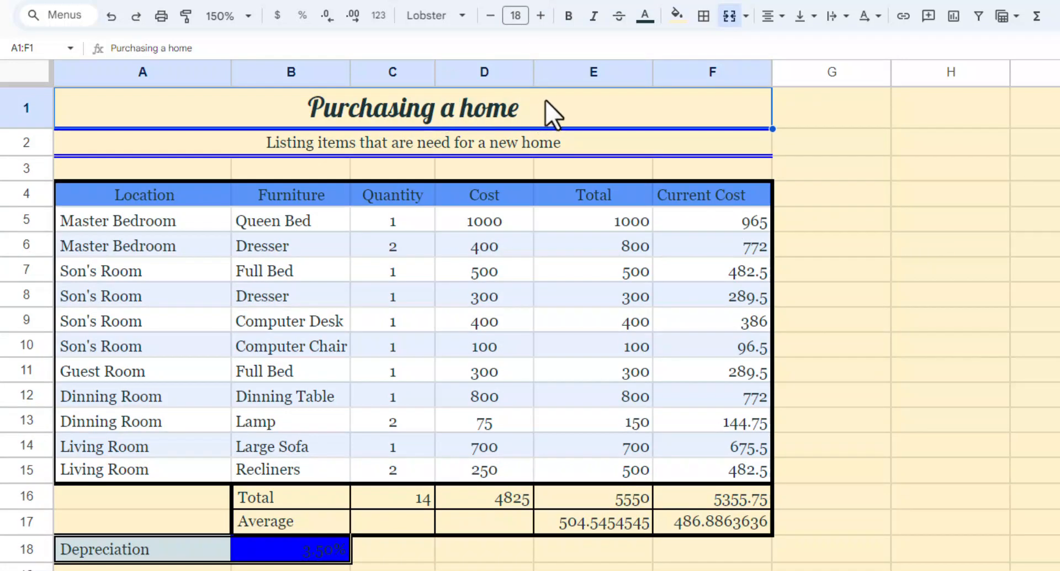
pyautogui.click(677, 18)
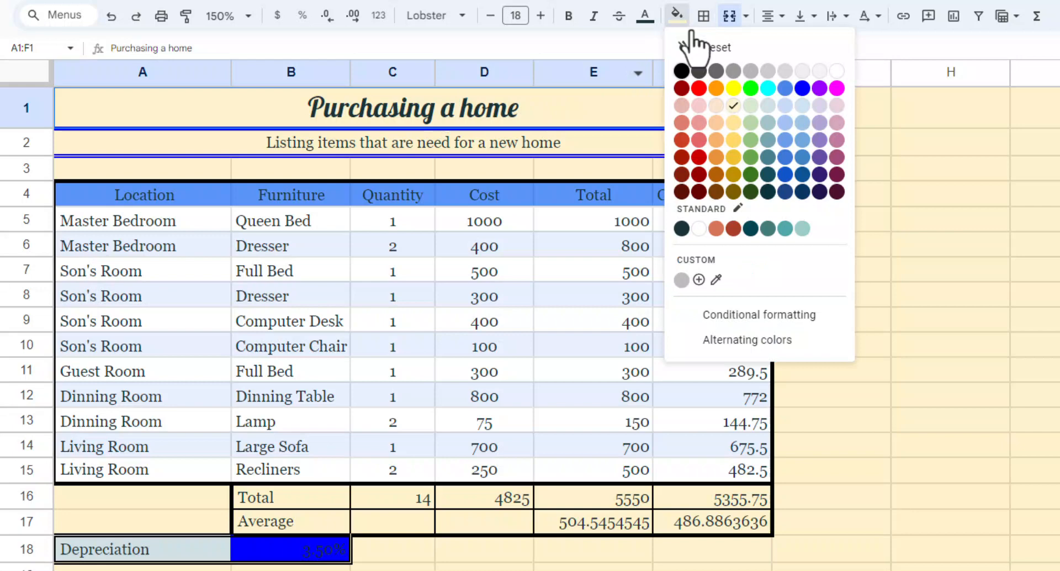
pyautogui.click(767, 88)
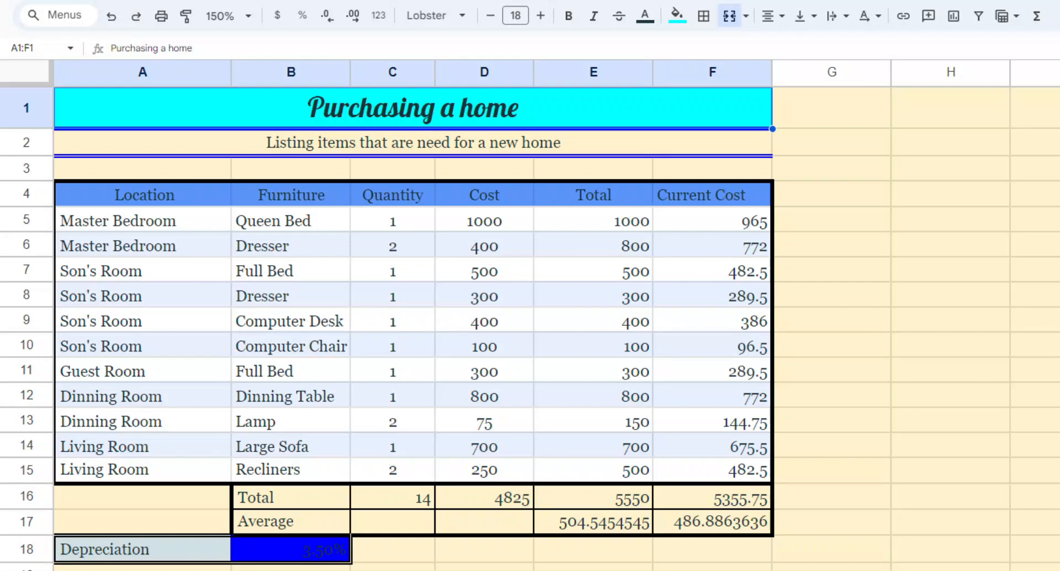
# Step: Format the subtitle in A2:F2 with the Caveat font at size 14 and a light red 3 fill
pyautogui.click(364, 143)
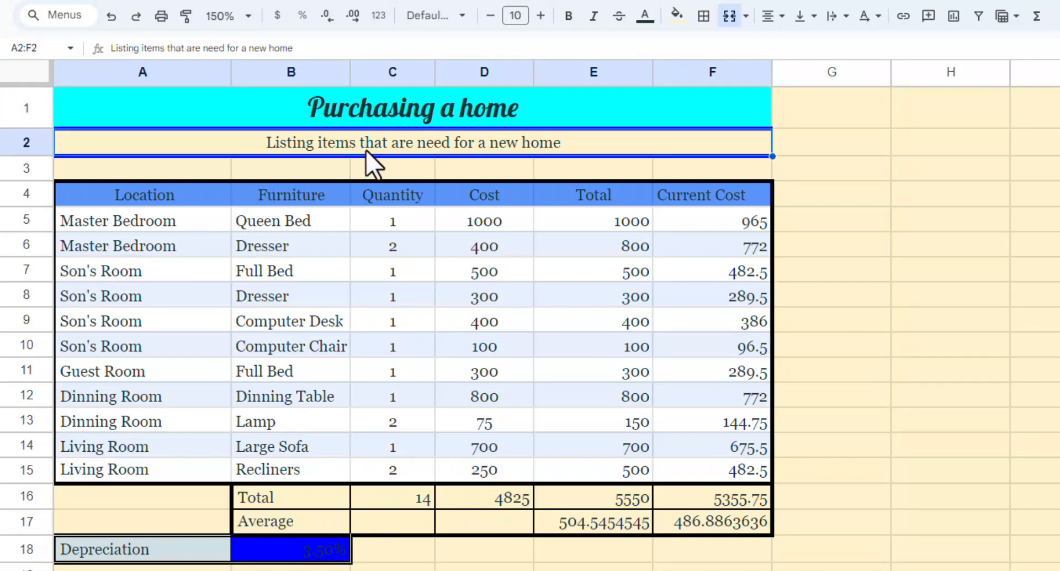
pyautogui.click(462, 16)
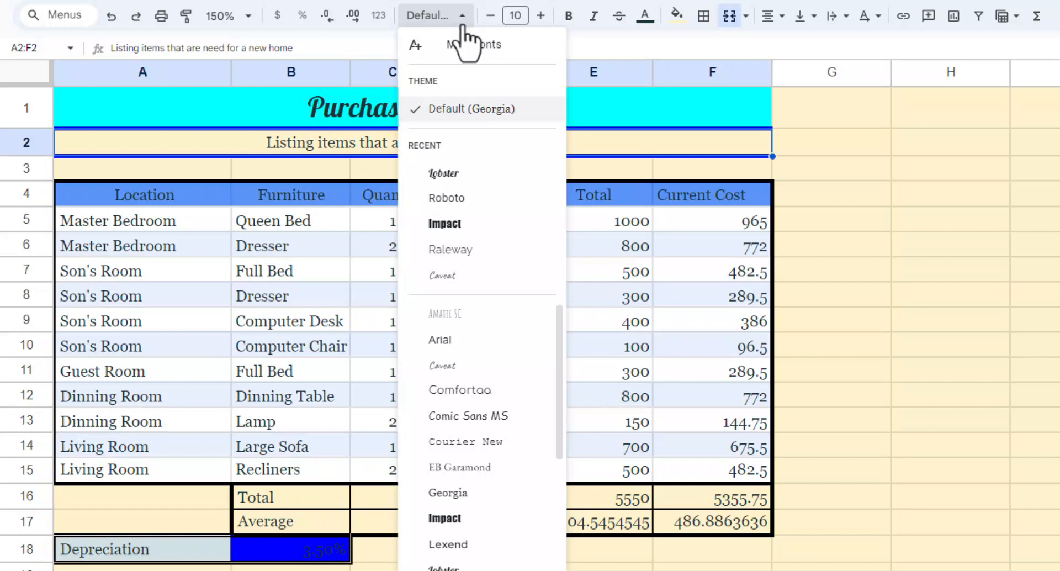
pyautogui.click(478, 366)
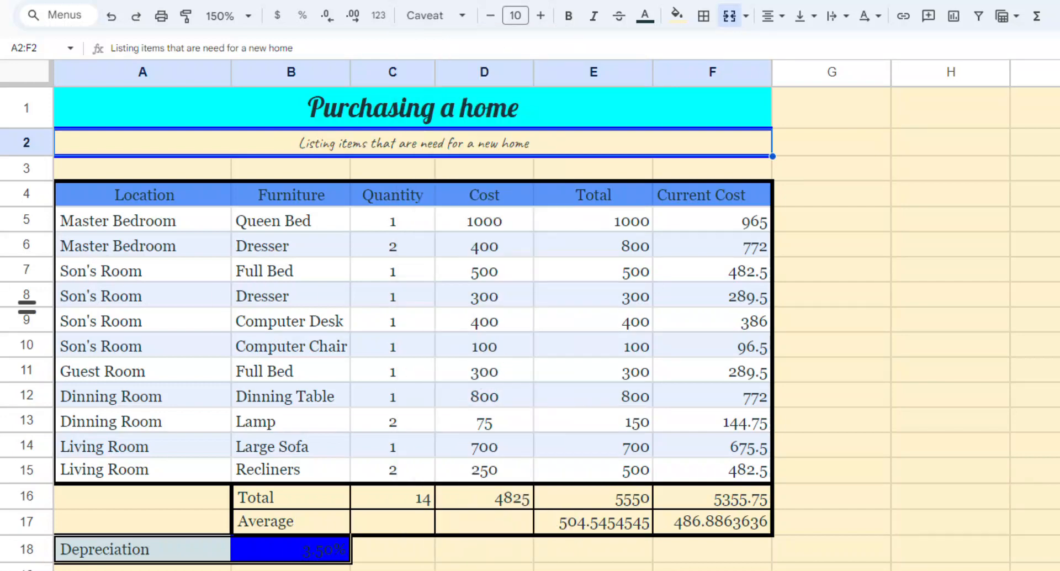
pyautogui.click(515, 20)
pyautogui.click(518, 218)
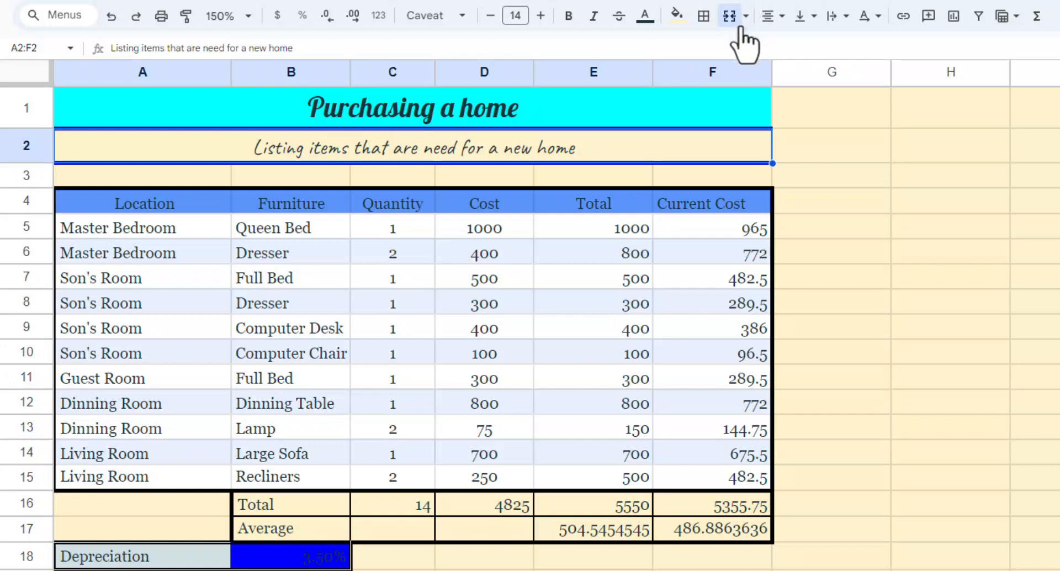
pyautogui.click(684, 18)
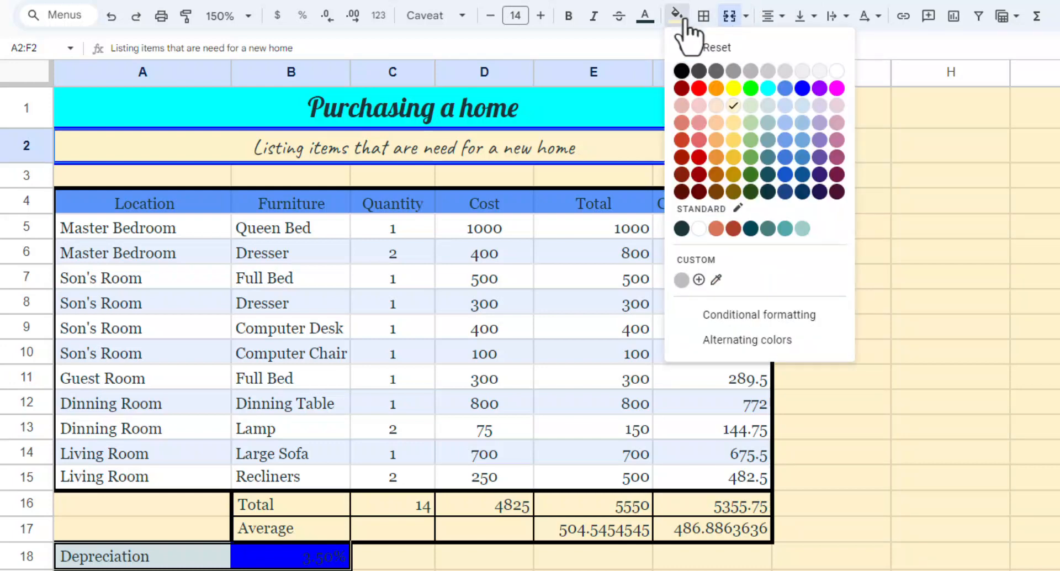
pyautogui.click(699, 106)
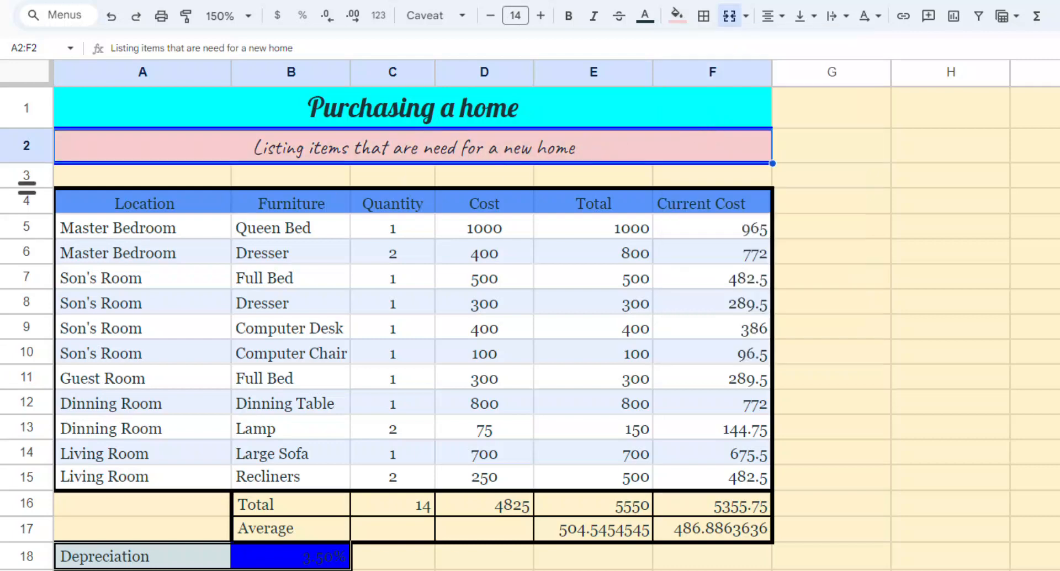
# Step: Change the text color of the depreciation percentage in B18 to light yellow 1
pyautogui.click(331, 557)
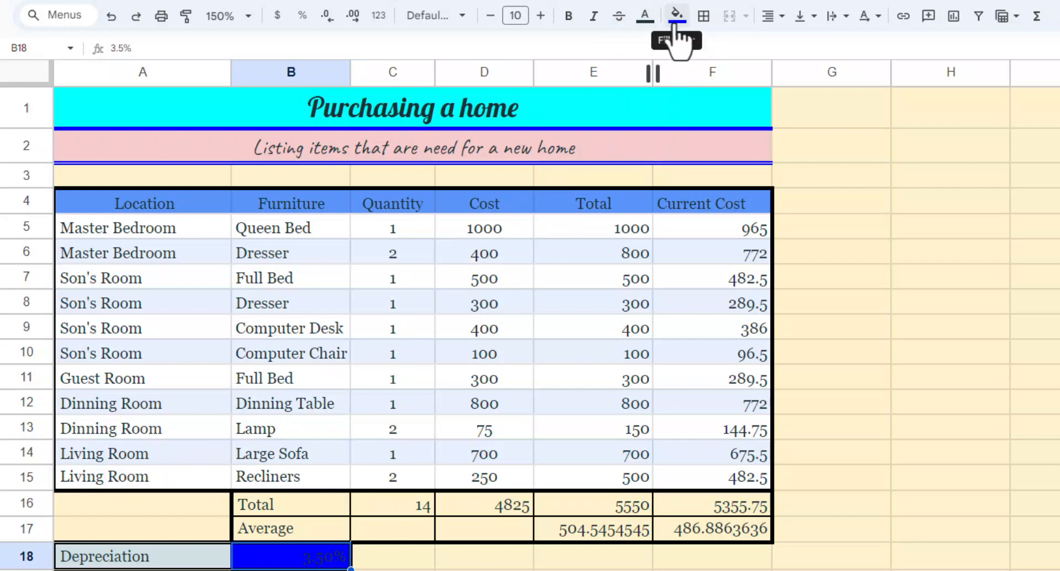
pyautogui.click(645, 17)
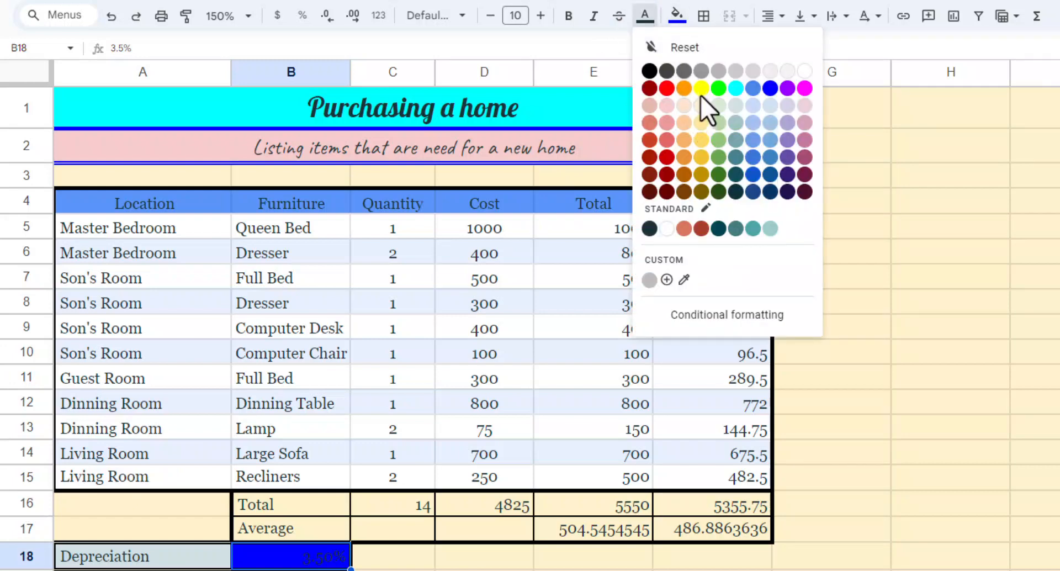
pyautogui.click(700, 138)
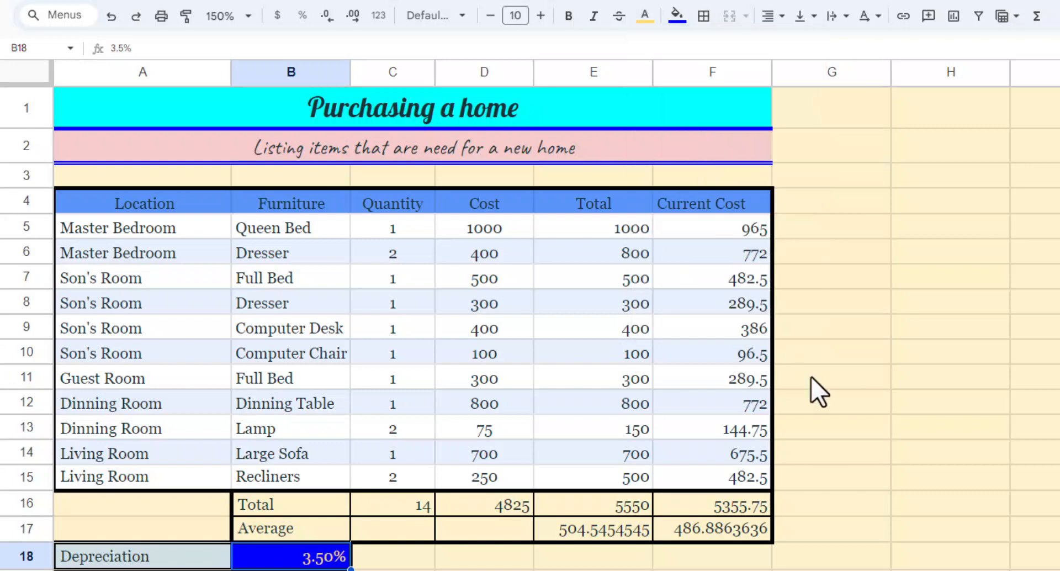
pyautogui.click(900, 503)
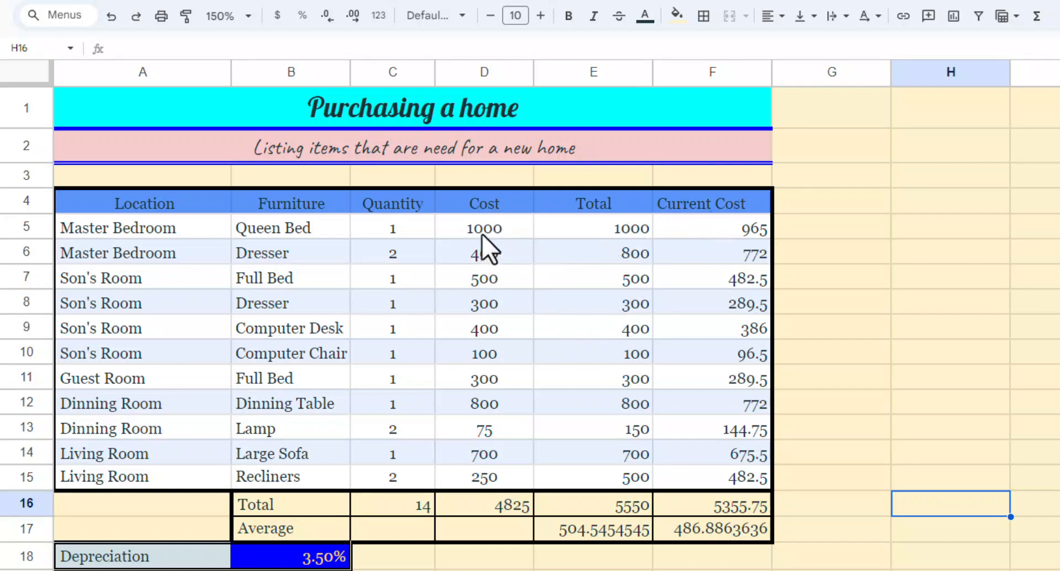
# Step: Try the Currency number format on D5:F16 and E17:F17, and undo it
pyautogui.moveTo(481, 234); pyautogui.dragTo(741, 495)
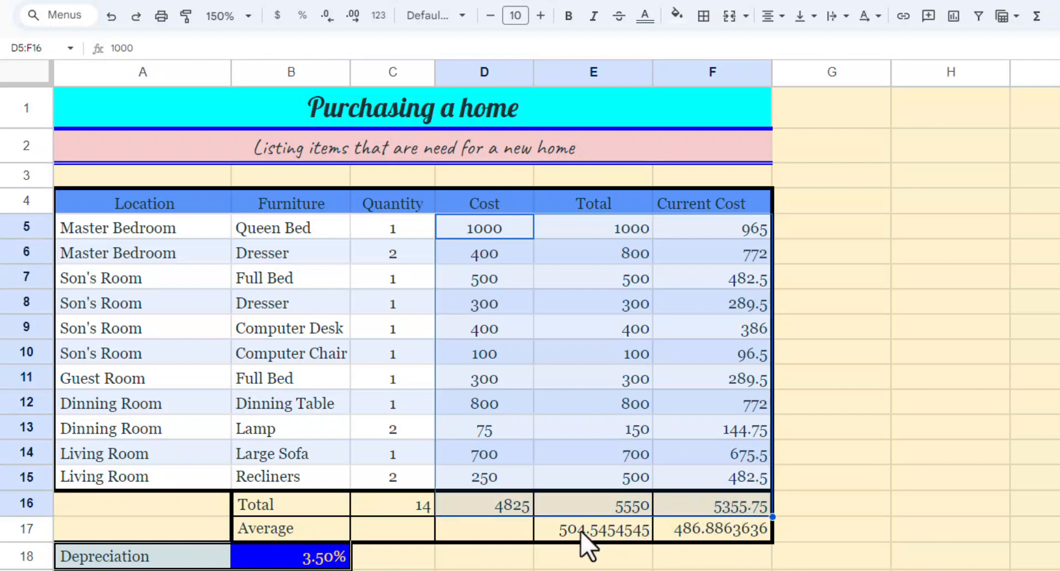
pyautogui.moveTo(580, 531); pyautogui.dragTo(712, 529)
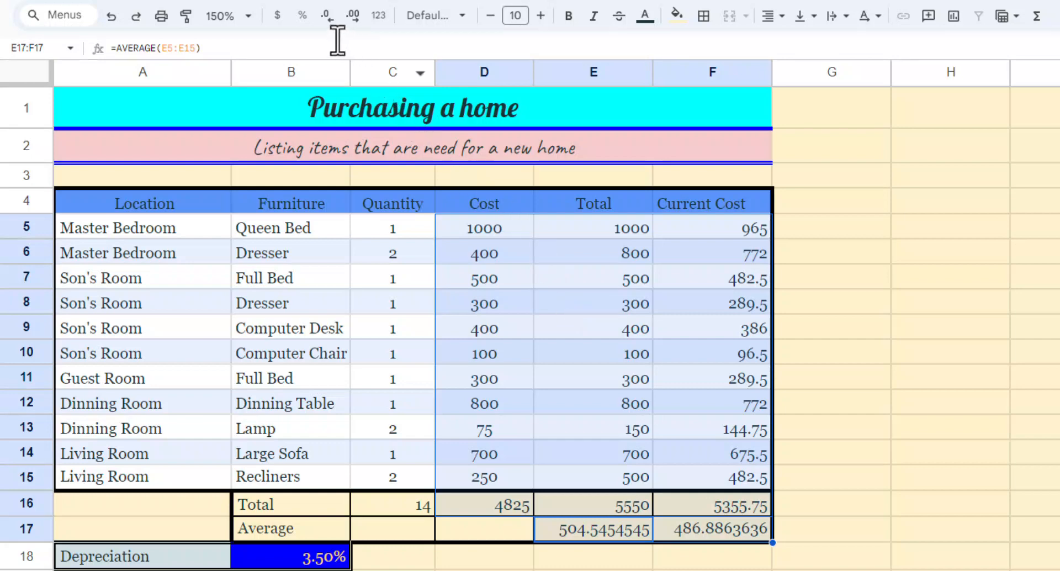
pyautogui.click(379, 16)
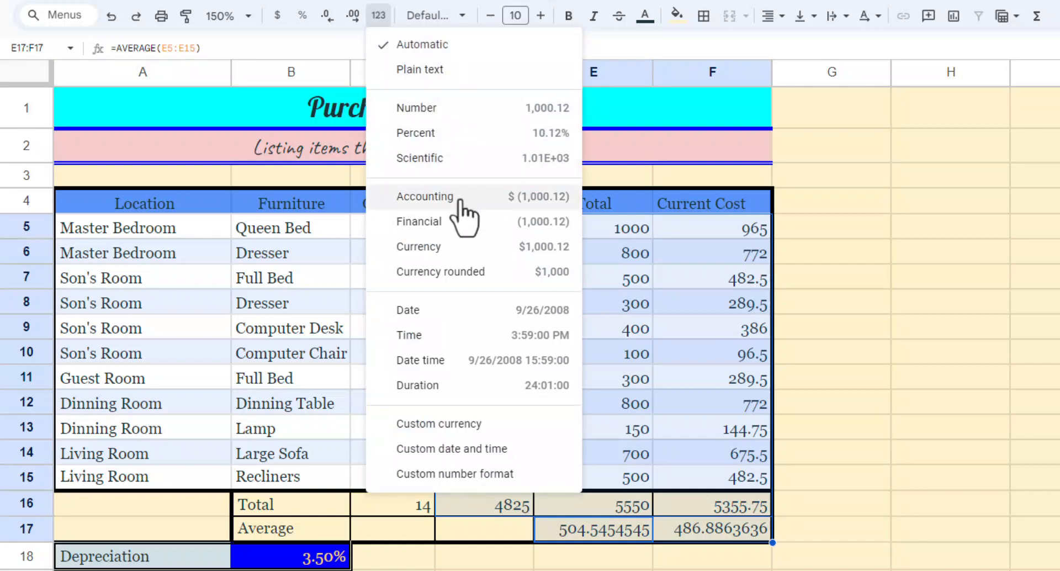
pyautogui.click(475, 260)
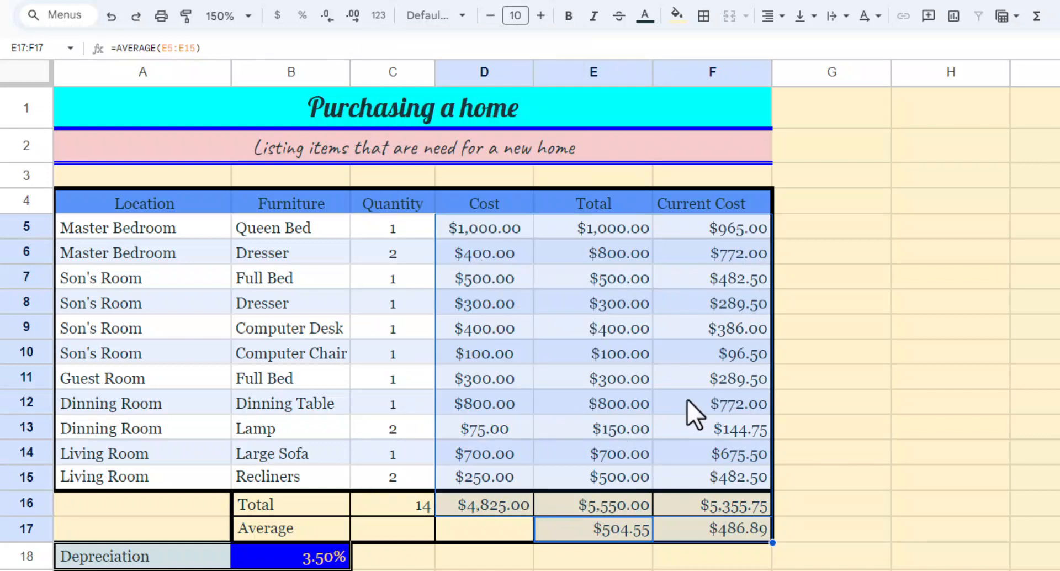
pyautogui.click(751, 505)
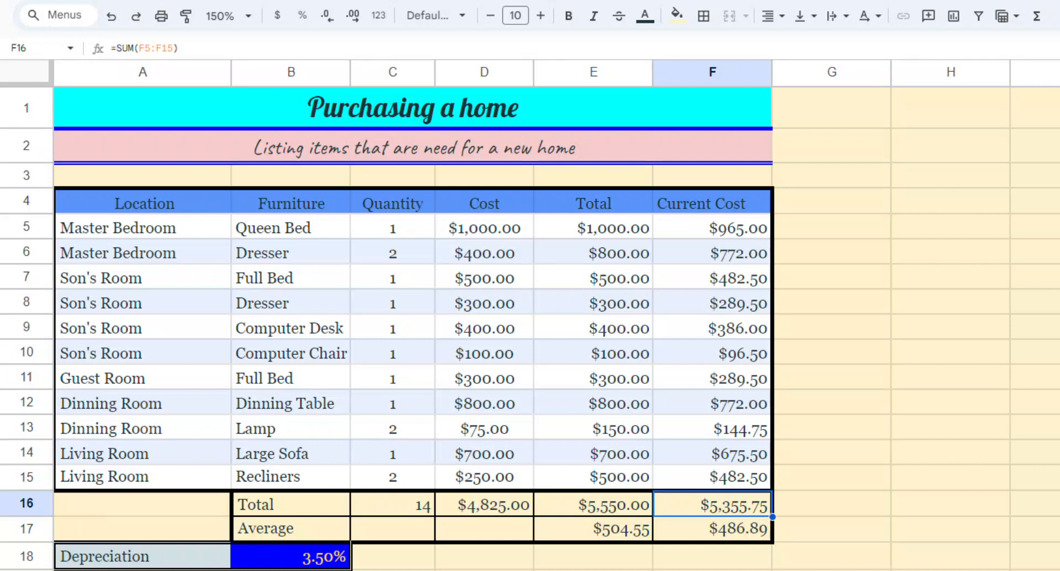
pyautogui.click(536, 323)
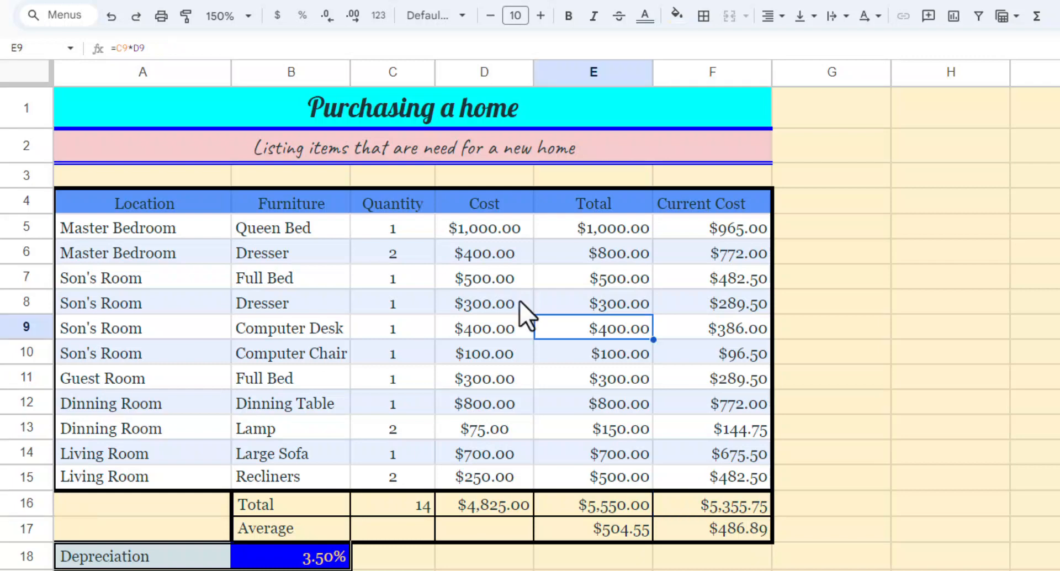
pyautogui.click(111, 16)
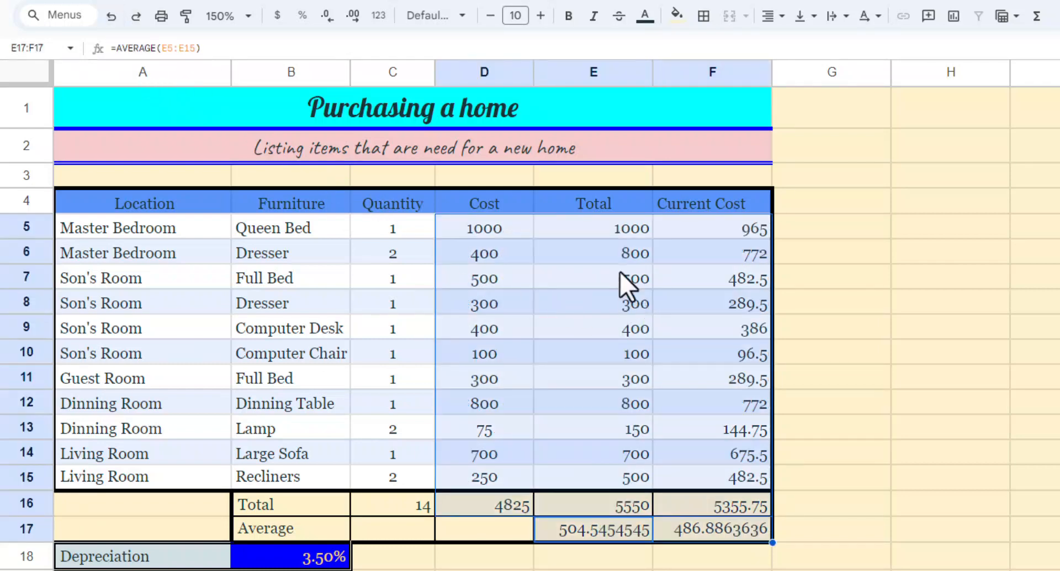
# Step: Apply the Currency number format to the first item row D5:F5, the totals D16:F16 and the averages E17:F17
pyautogui.moveTo(478, 229); pyautogui.dragTo(733, 226)
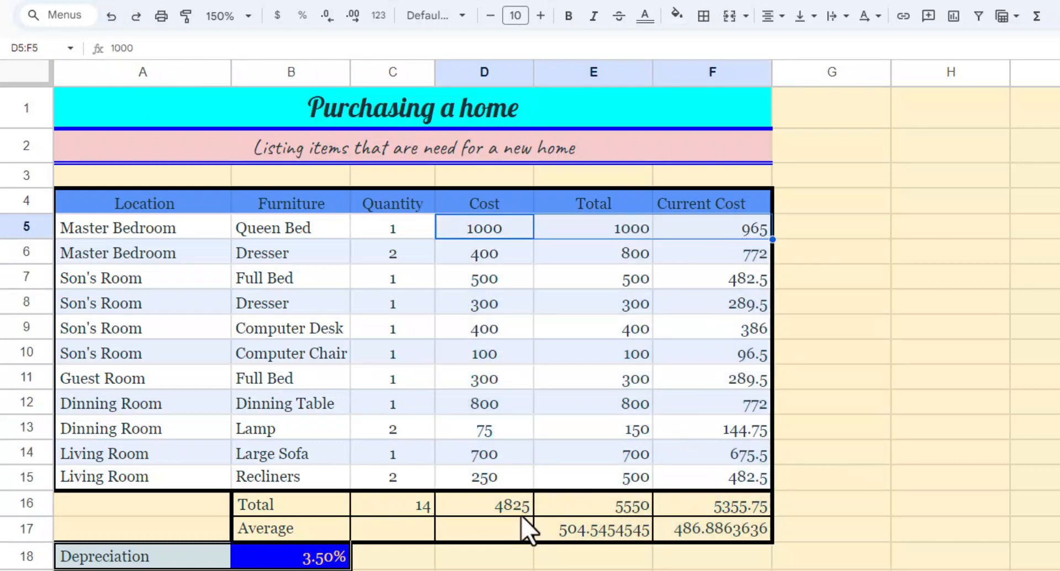
pyautogui.moveTo(528, 507); pyautogui.dragTo(726, 505)
pyautogui.moveTo(598, 525); pyautogui.dragTo(706, 528)
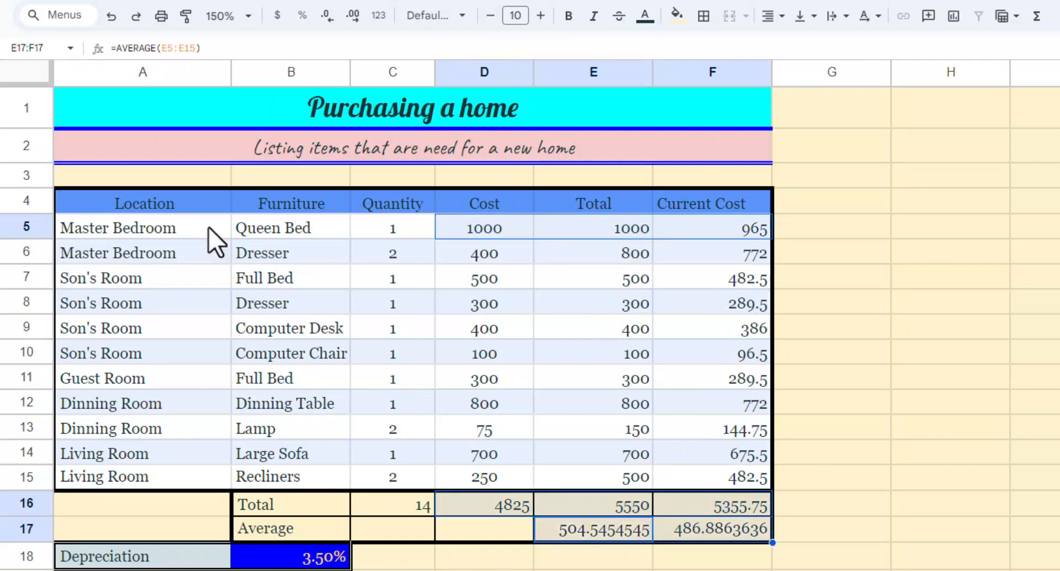
pyautogui.click(380, 15)
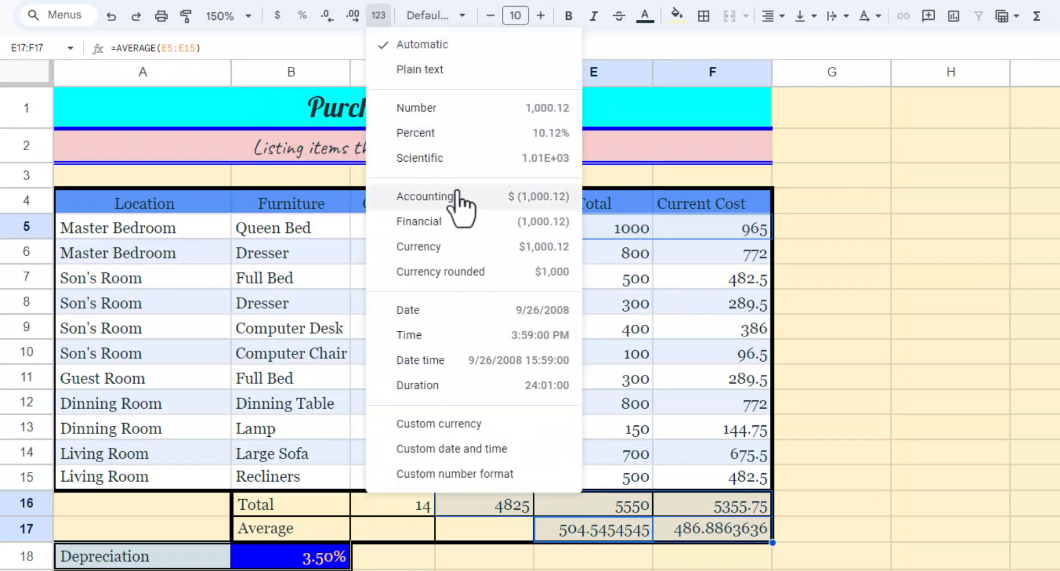
pyautogui.click(457, 253)
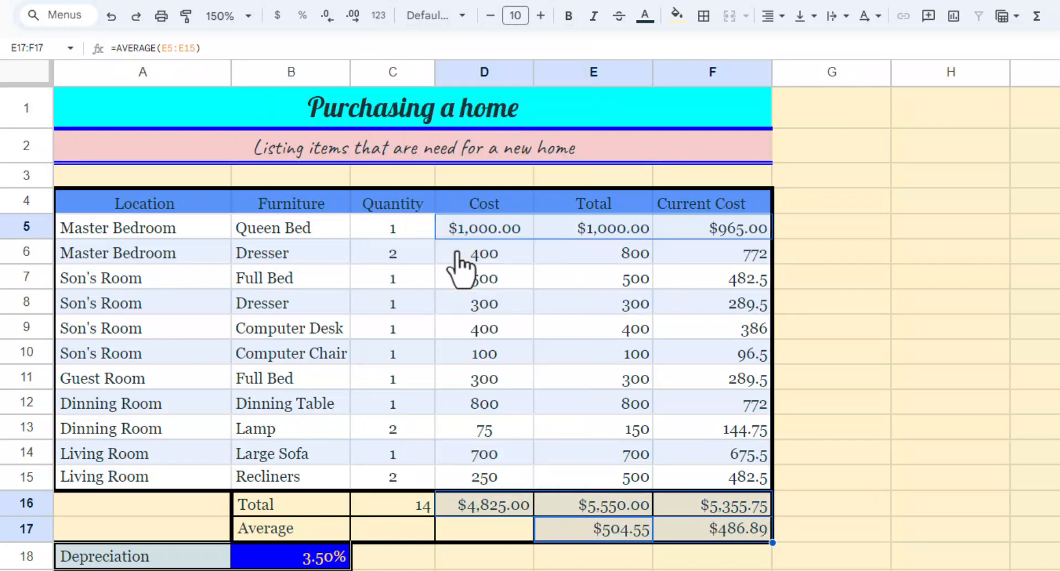
# Step: Apply the Financial number format to the remaining item amounts in D6:F15
pyautogui.moveTo(498, 260); pyautogui.dragTo(700, 486)
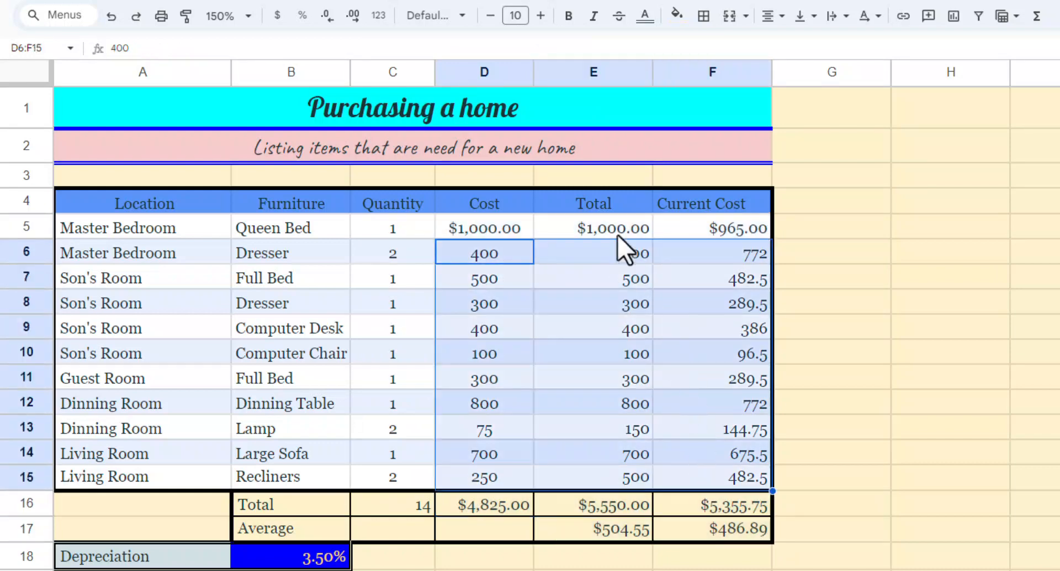
pyautogui.click(379, 17)
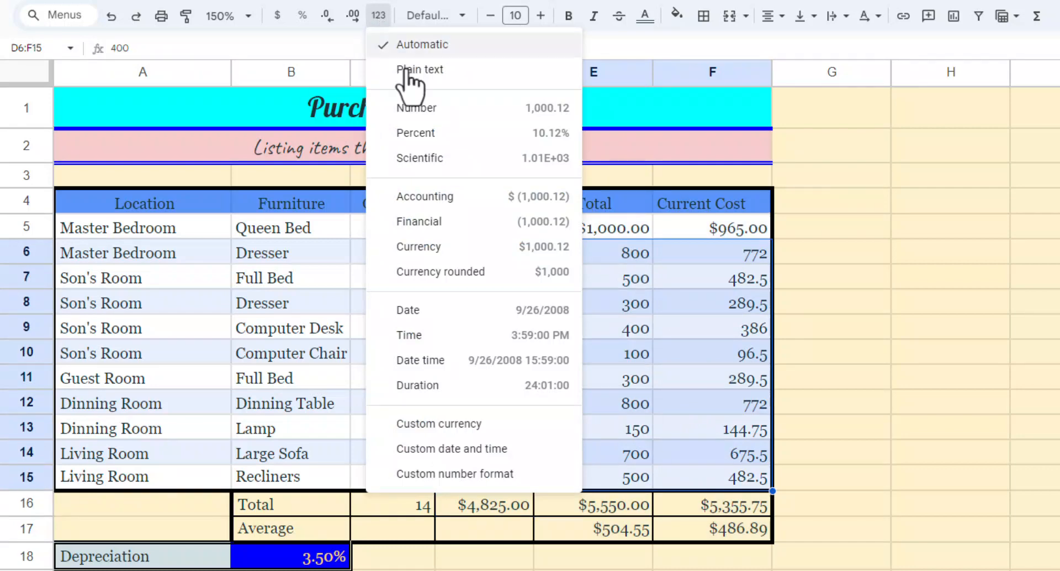
pyautogui.click(531, 222)
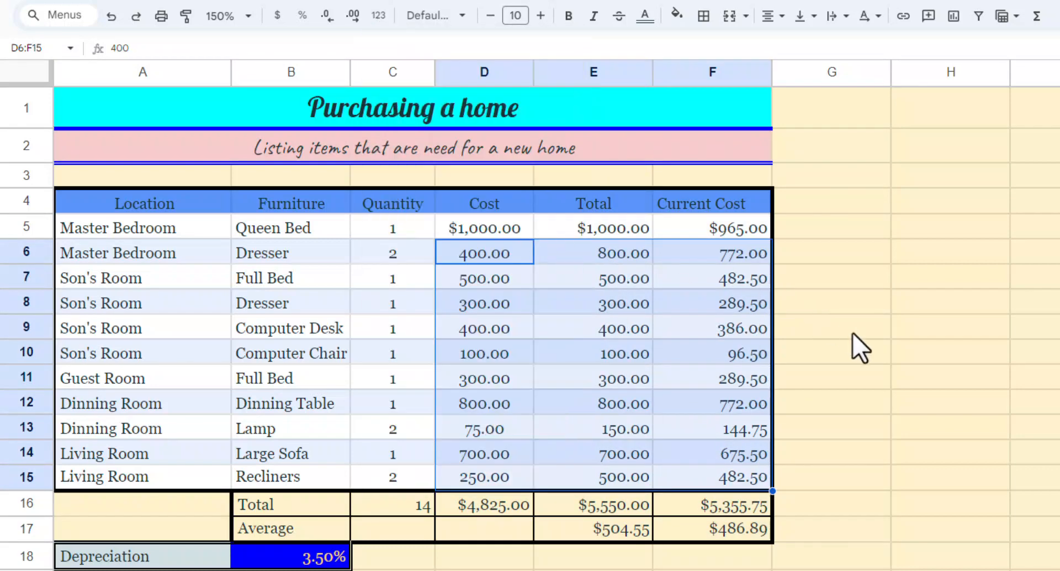
pyautogui.click(923, 393)
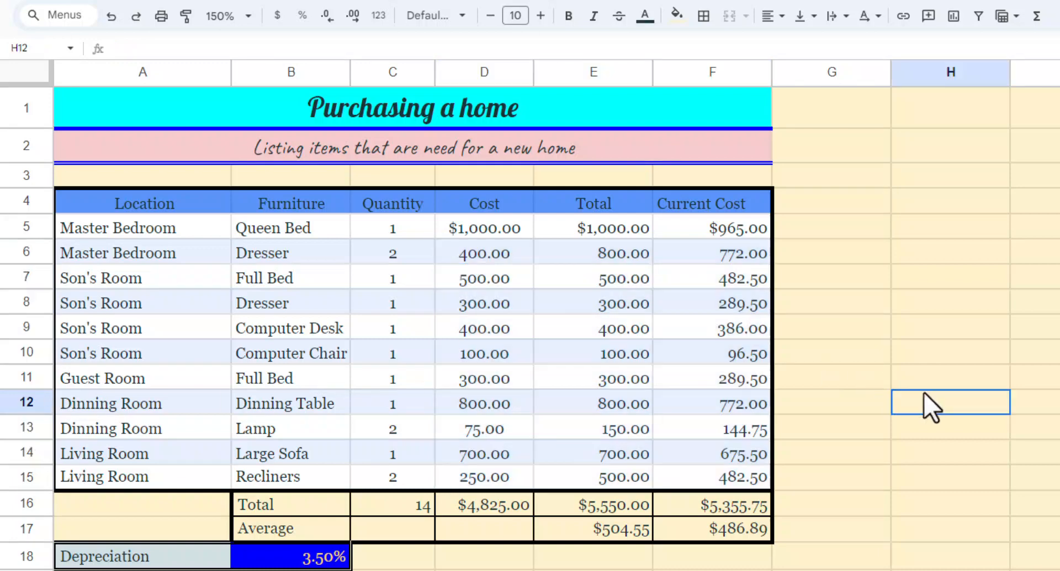